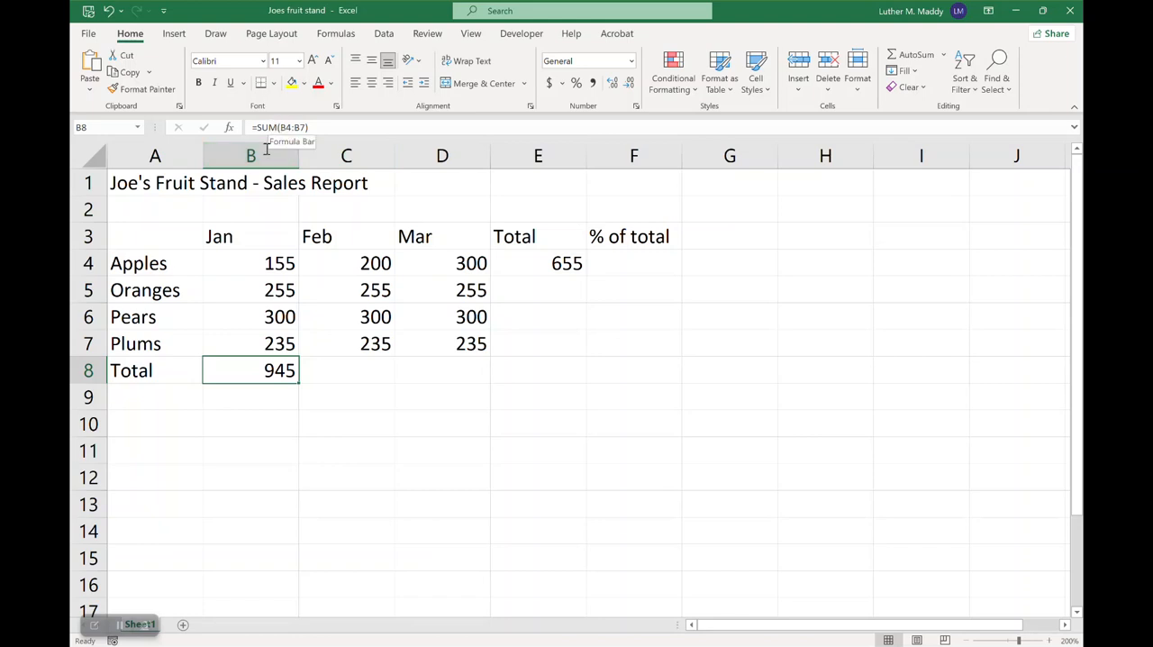
# Copy the January total formula from B8 across to the February and March totals in C8:D8
pyautogui.moveTo(241, 259); pyautogui.dragTo(243, 341)
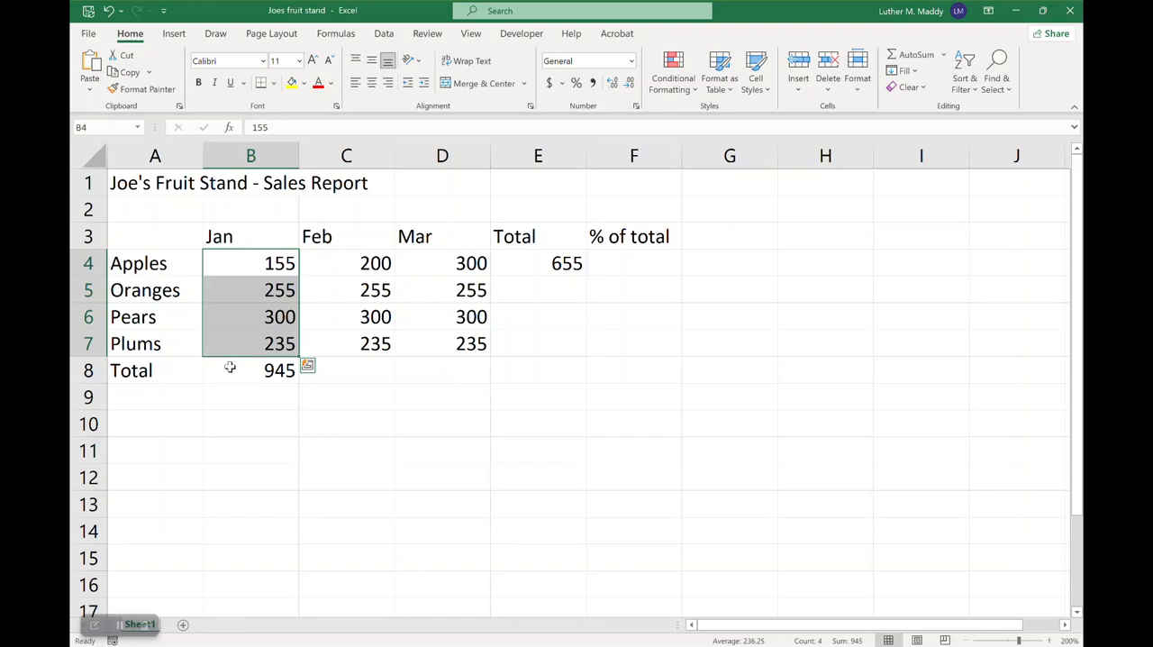
pyautogui.click(230, 365)
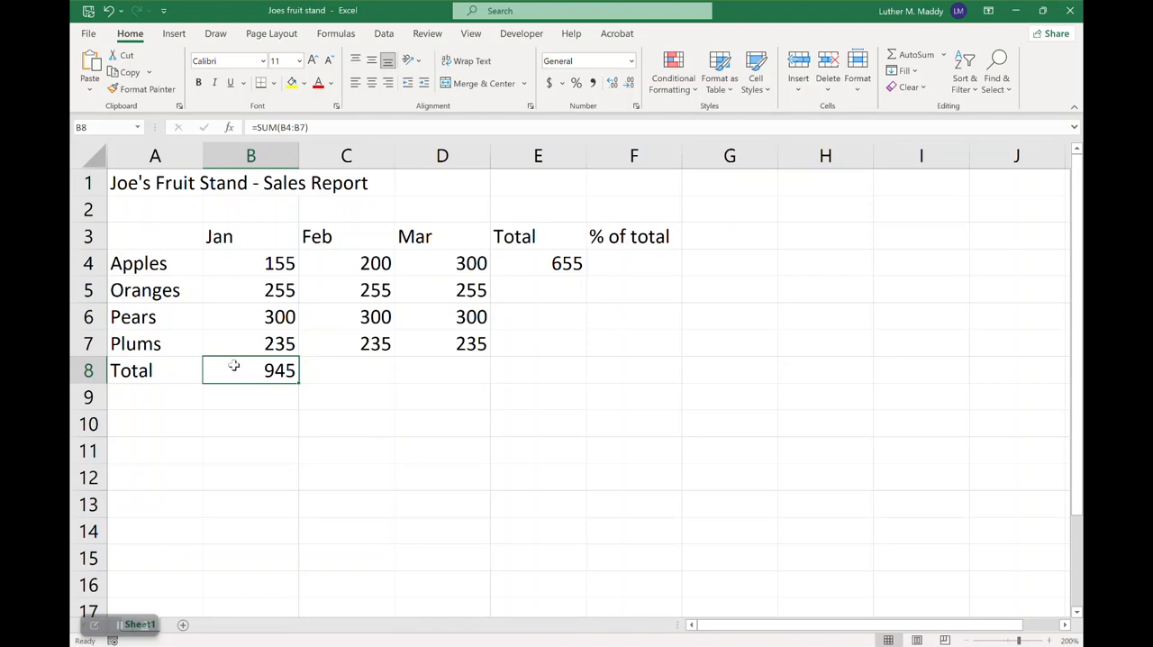
pyautogui.click(366, 367)
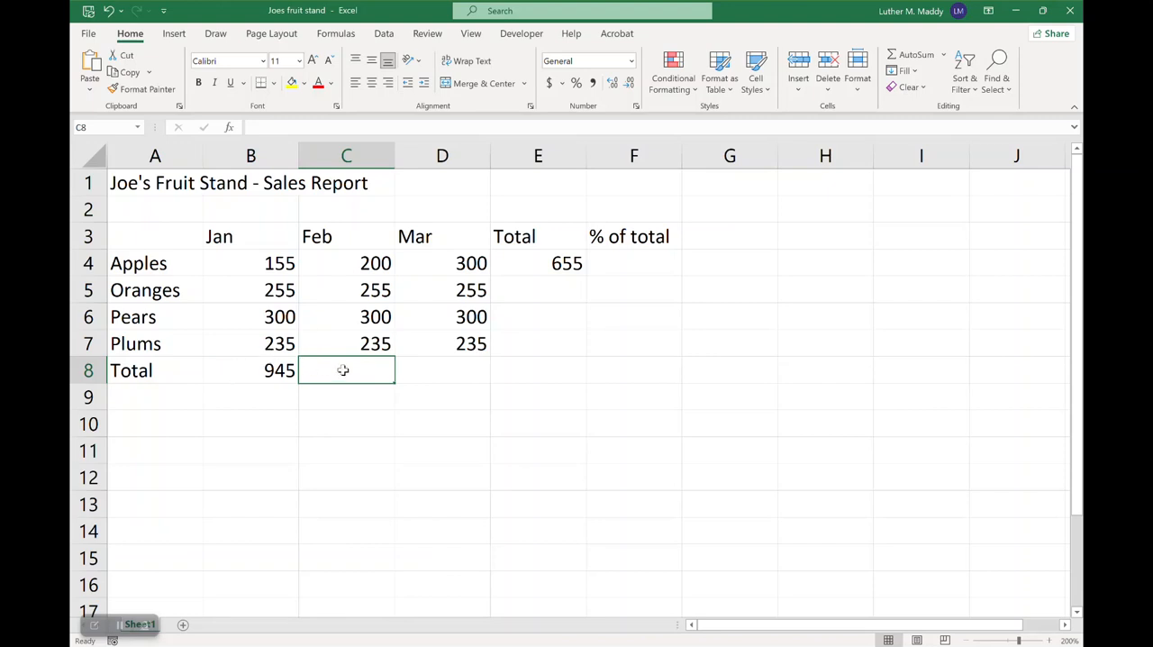
pyautogui.click(250, 370)
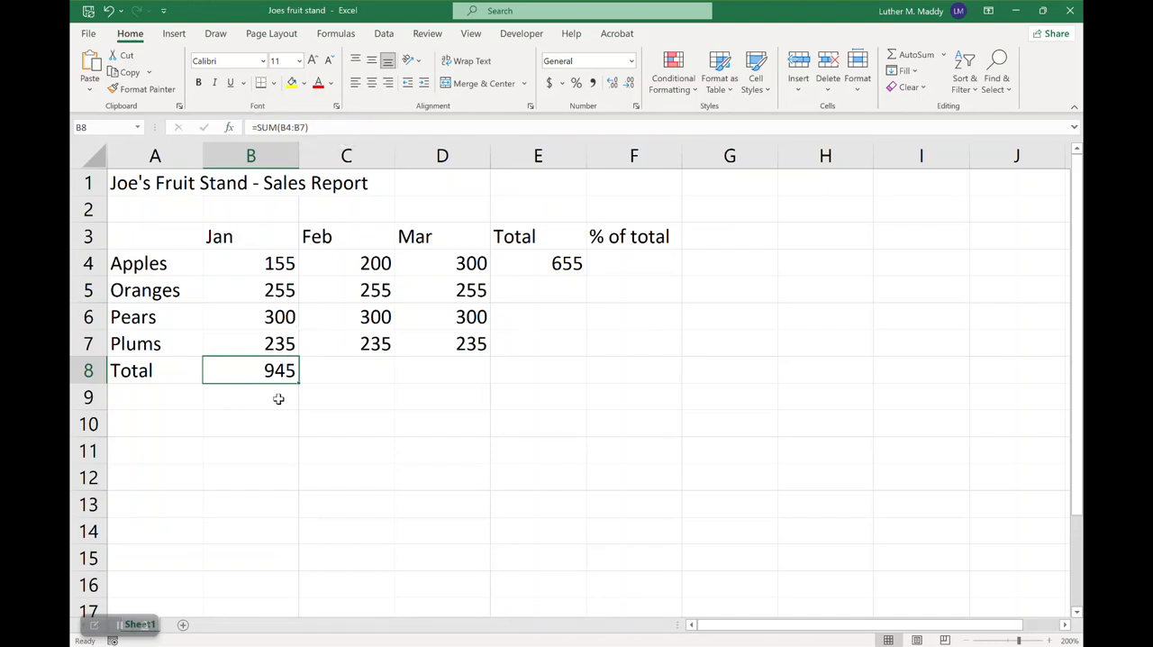
pyautogui.moveTo(298, 383); pyautogui.dragTo(460, 371)
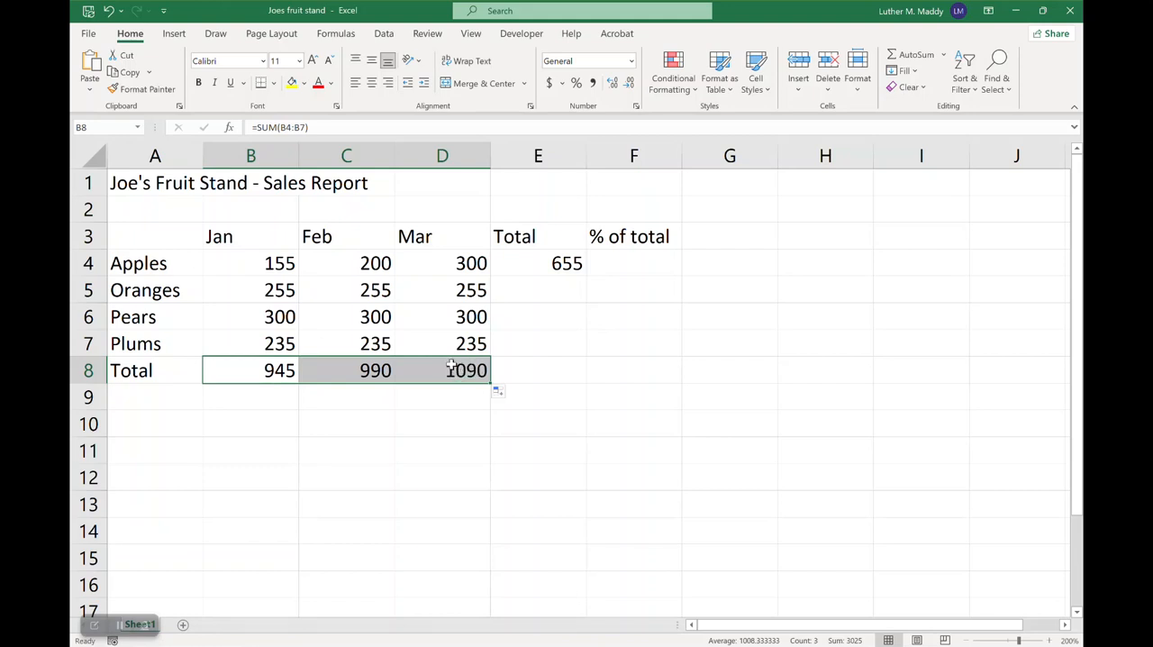
# Compare the SUM formulas in B8, C8 and D8 to examine how their cell references adjust
pyautogui.click(361, 373)
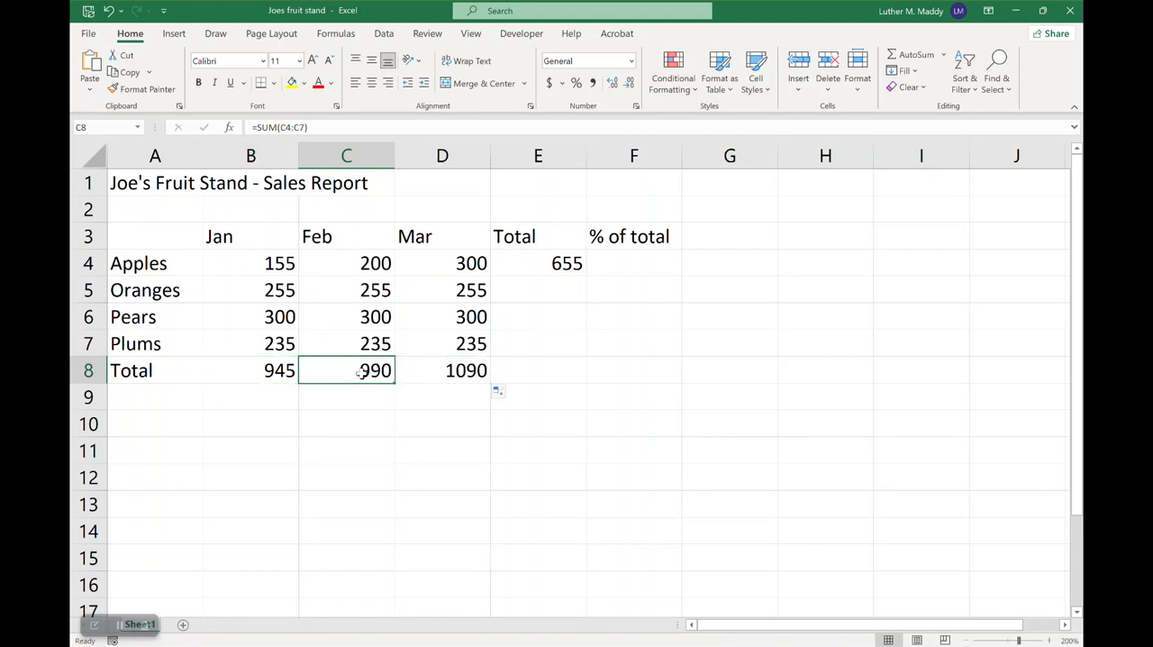
pyautogui.click(448, 369)
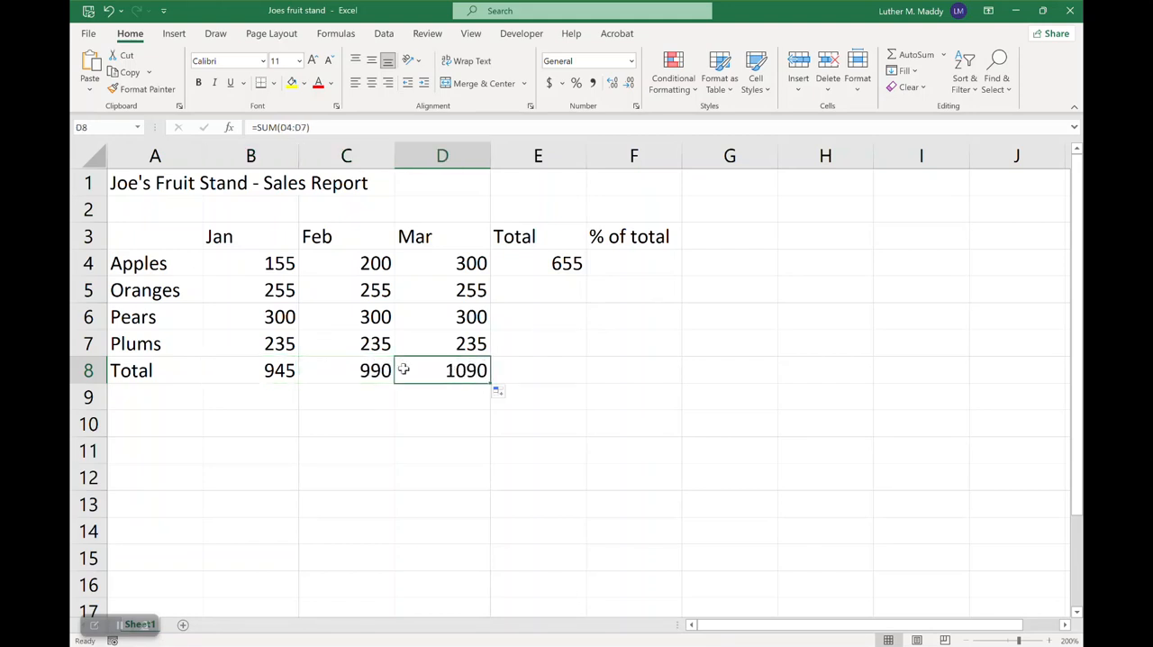
pyautogui.click(261, 366)
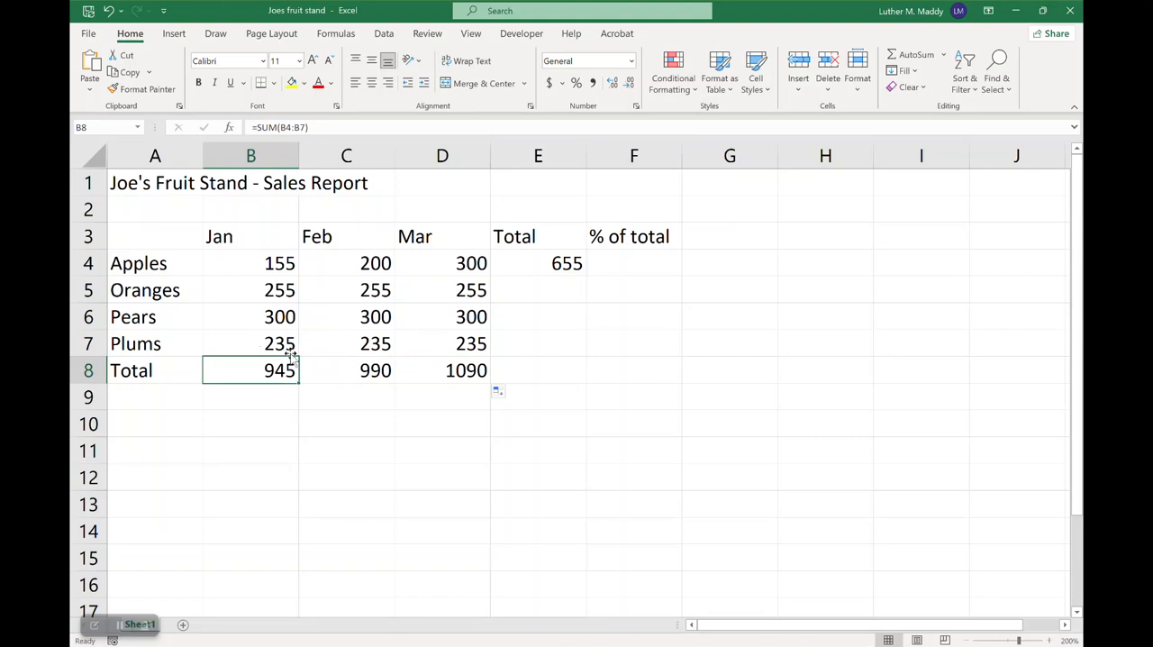
pyautogui.click(345, 372)
pyautogui.click(263, 370)
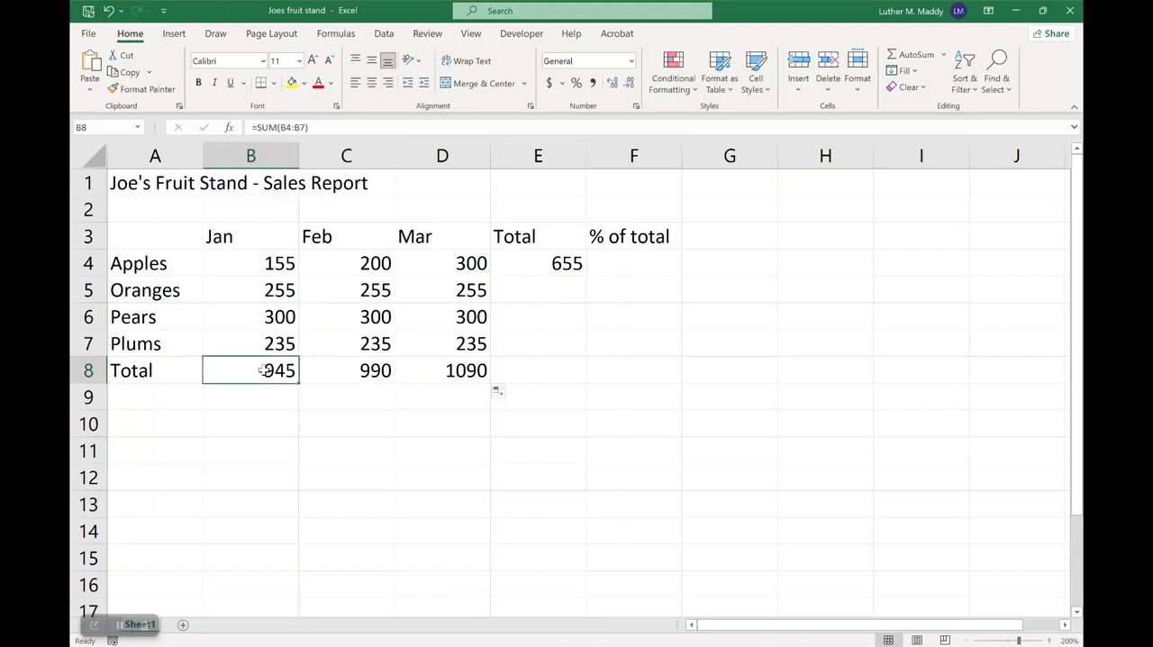
pyautogui.click(346, 373)
pyautogui.click(243, 363)
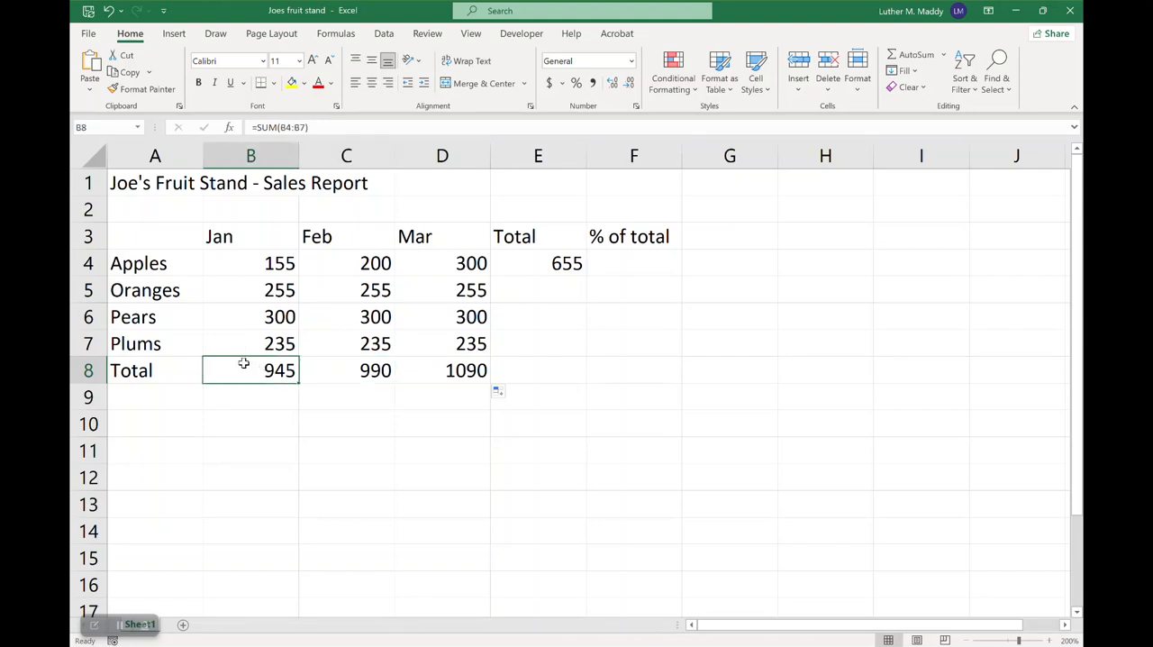
pyautogui.click(351, 371)
pyautogui.click(444, 370)
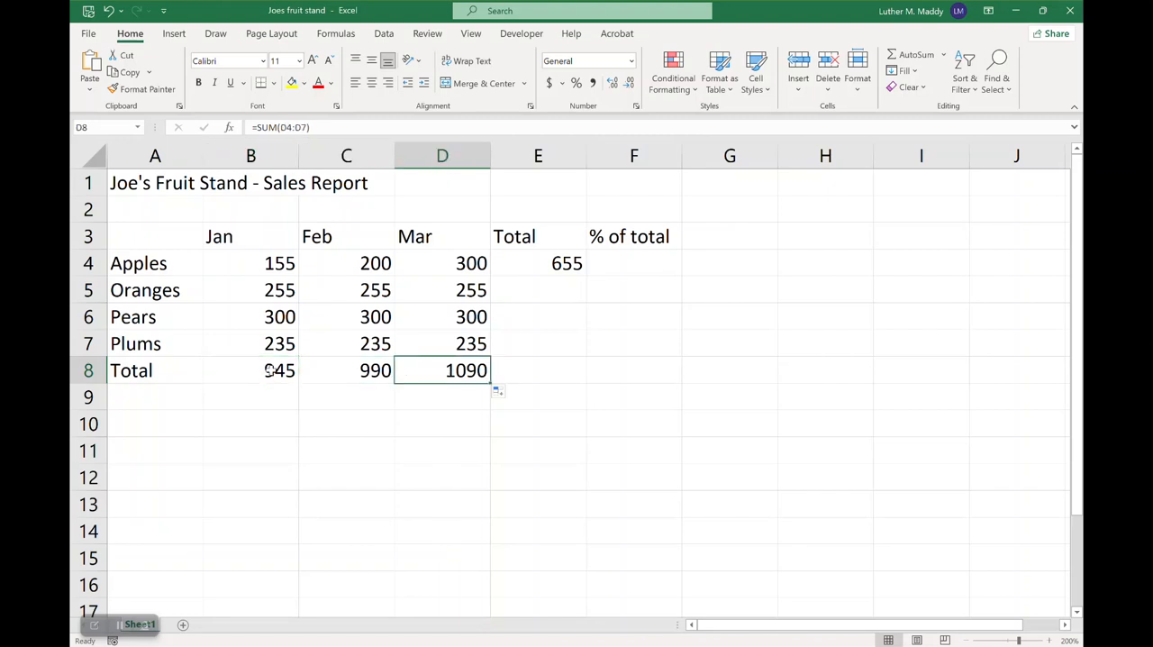
pyautogui.click(270, 370)
pyautogui.click(372, 370)
pyautogui.click(252, 369)
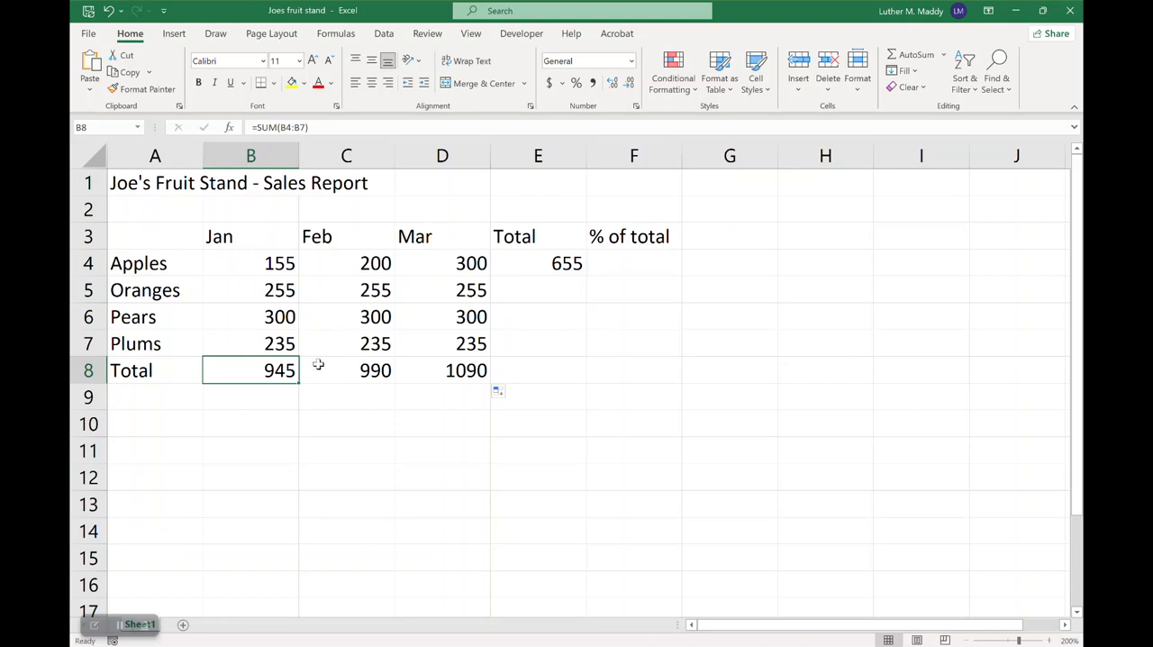
pyautogui.click(353, 365)
pyautogui.click(424, 368)
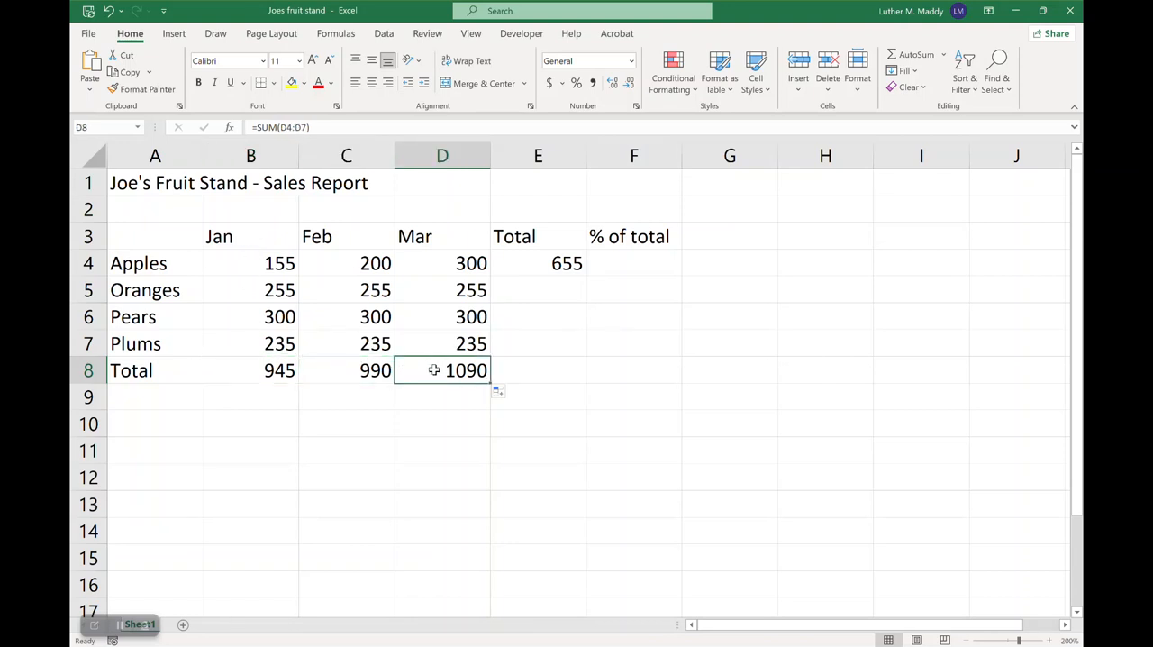
# Copy the Apples total formula from E4 down through E8 and check the cell references in the copies
pyautogui.click(543, 263)
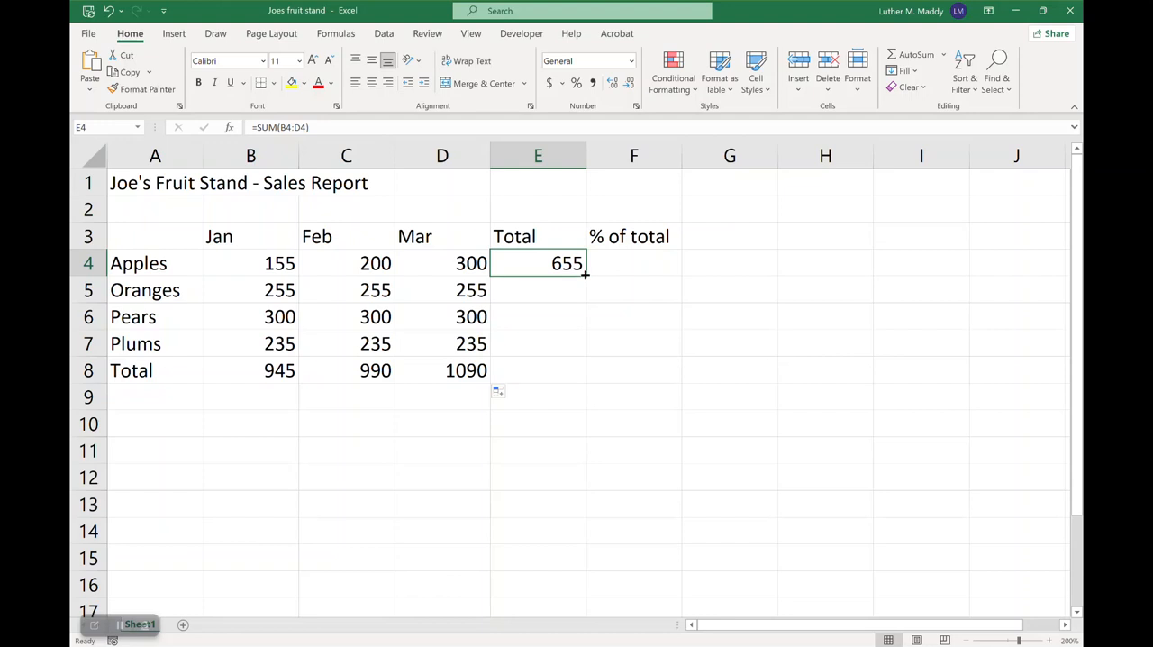
pyautogui.moveTo(585, 275); pyautogui.dragTo(575, 373)
pyautogui.click(536, 371)
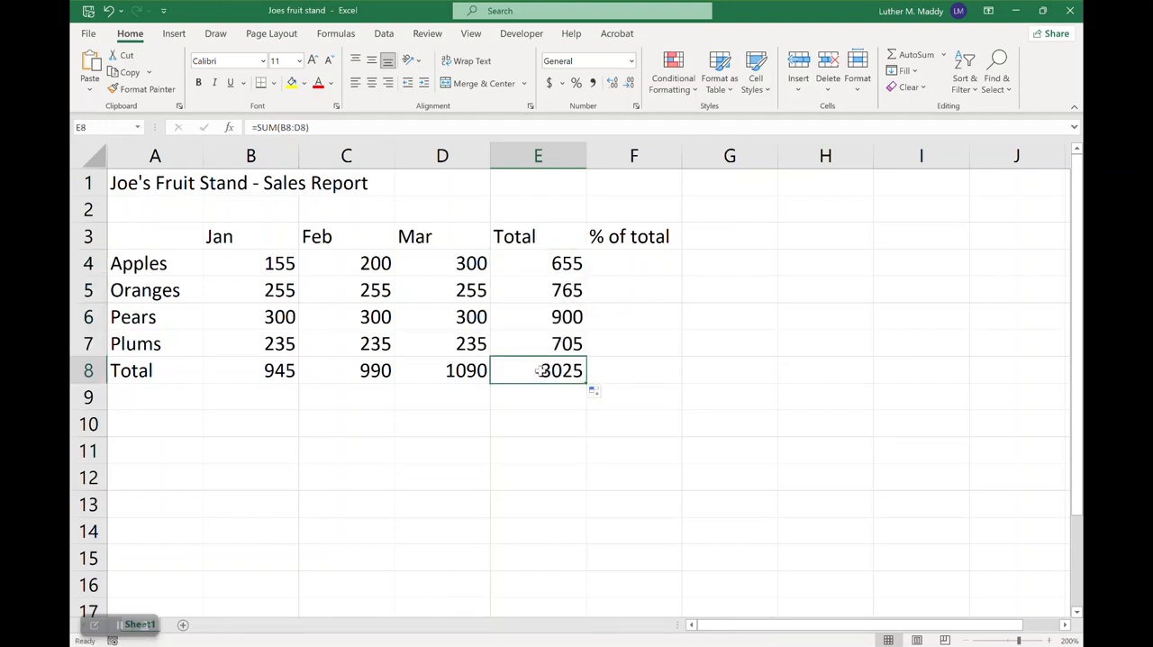
pyautogui.click(533, 287)
pyautogui.click(531, 263)
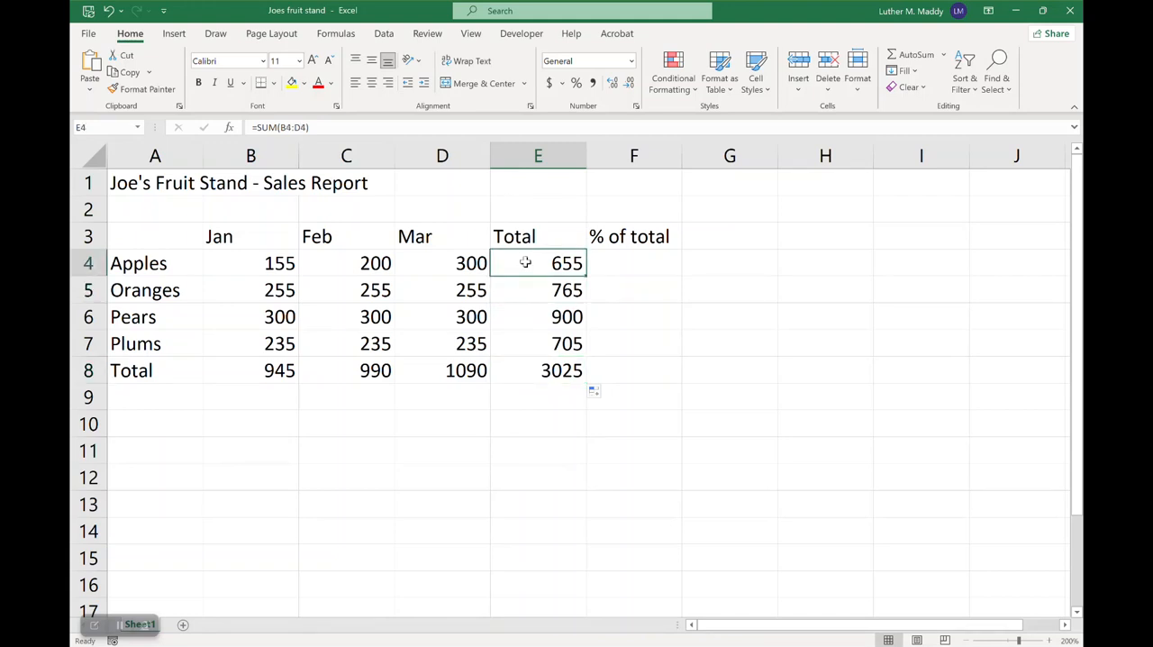
pyautogui.click(524, 291)
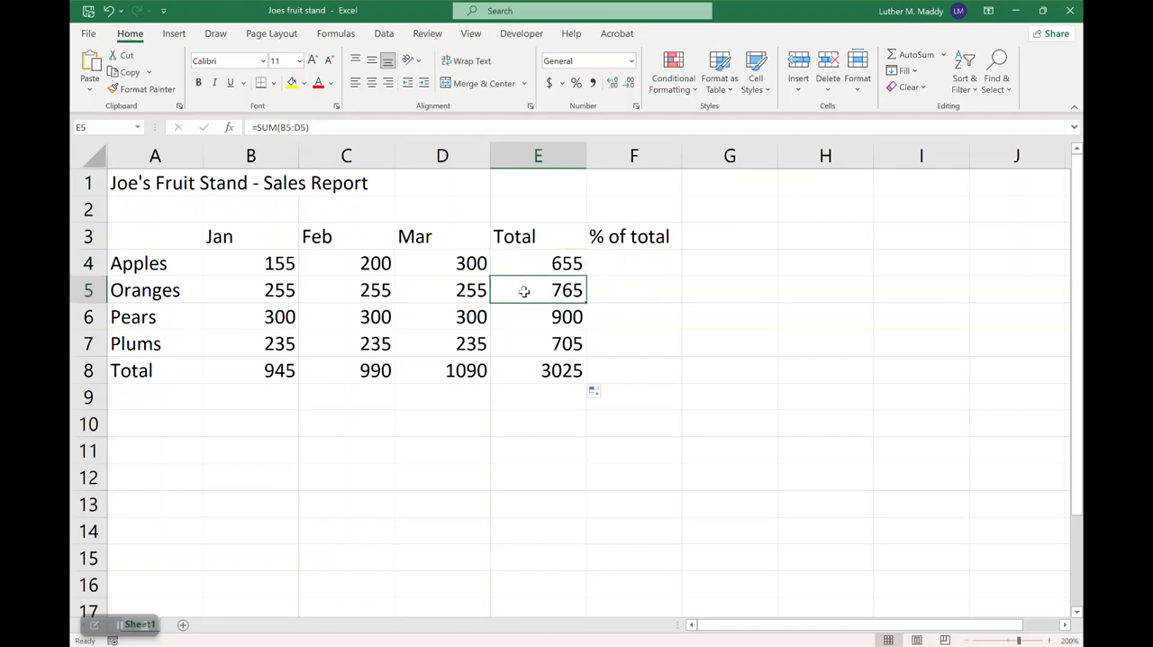
pyautogui.moveTo(245, 255)
pyautogui.mouseDown()
pyautogui.moveTo(465, 318)
pyautogui.moveTo(538, 370)
pyautogui.mouseUp()
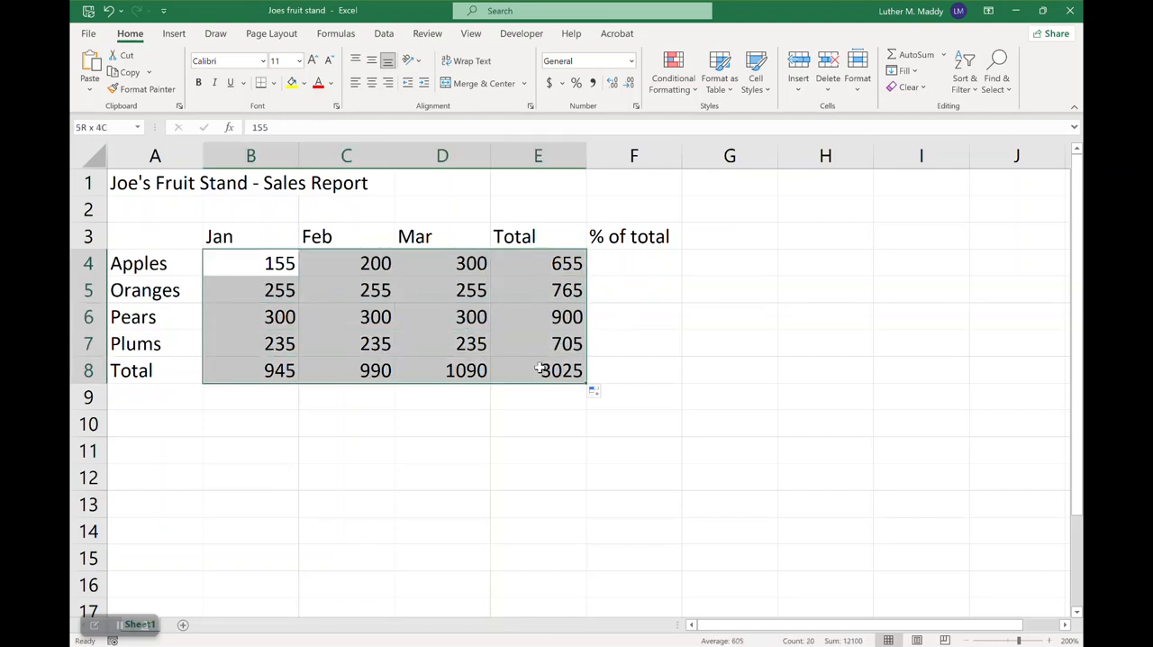
pyautogui.click(268, 257)
pyautogui.click(545, 367)
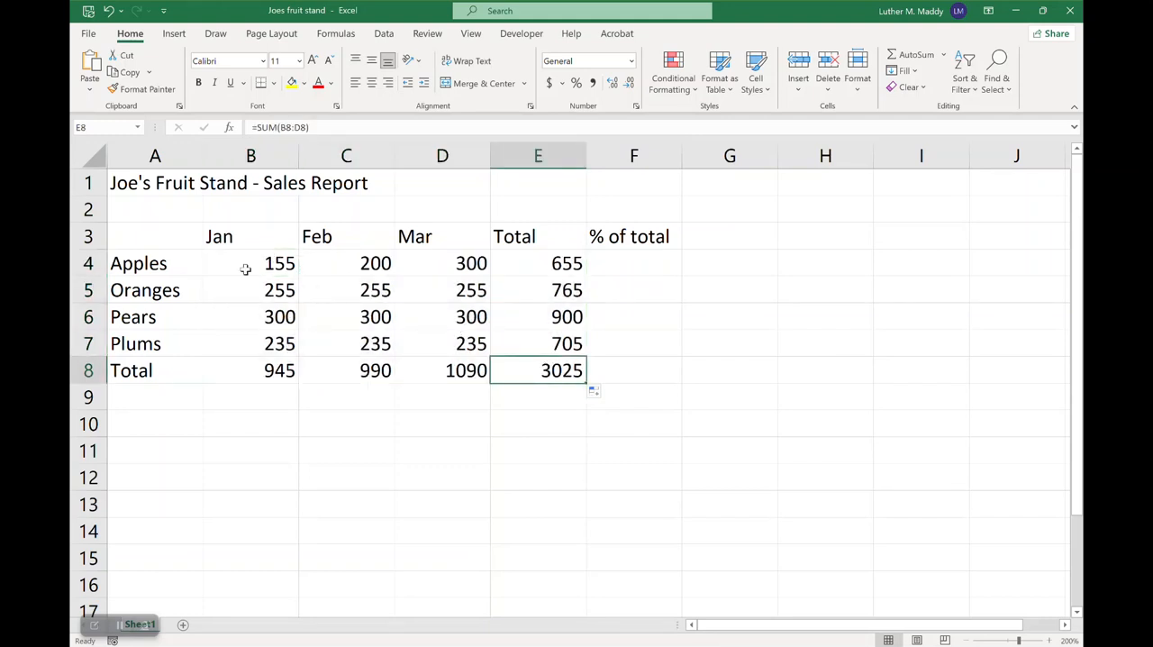
pyautogui.moveTo(246, 268); pyautogui.dragTo(270, 317)
pyautogui.moveTo(344, 334); pyautogui.dragTo(514, 376)
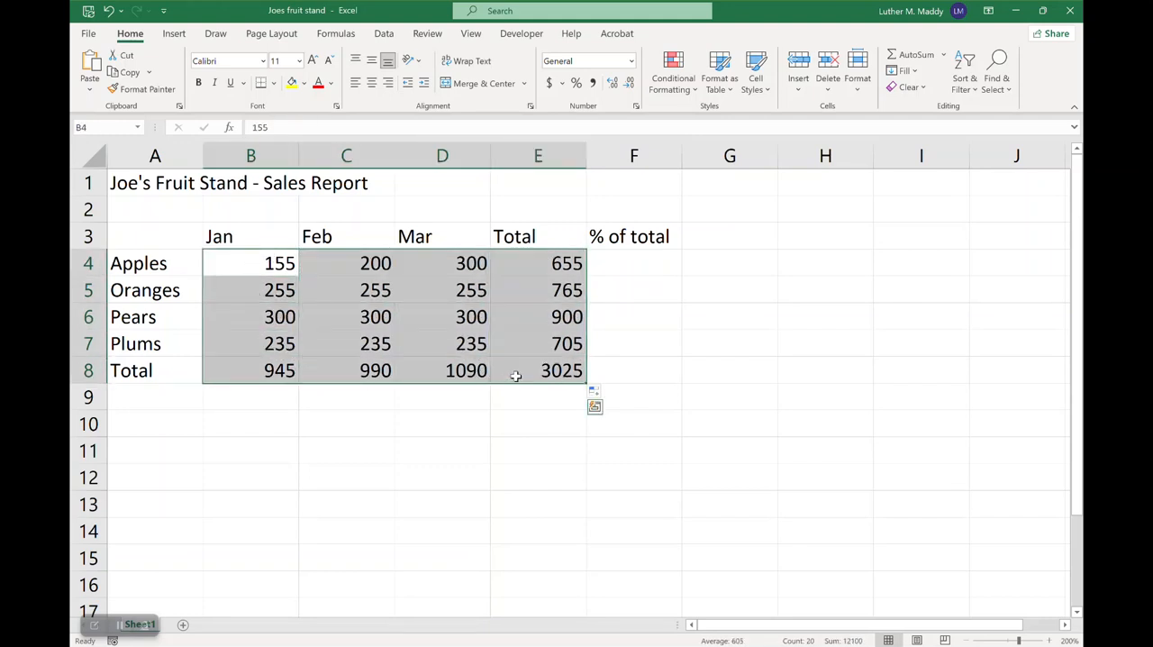
pyautogui.click(436, 261)
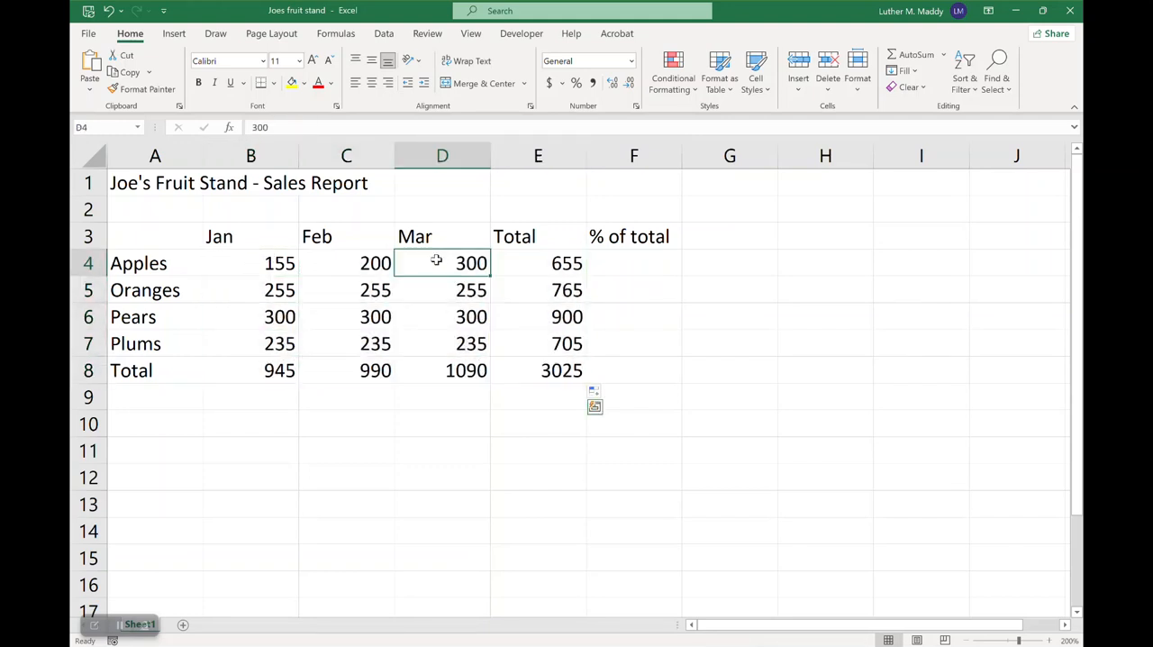
# Enter the formula =E4/E8 in F4 to calculate Apples' share of the grand total
pyautogui.click(631, 259)
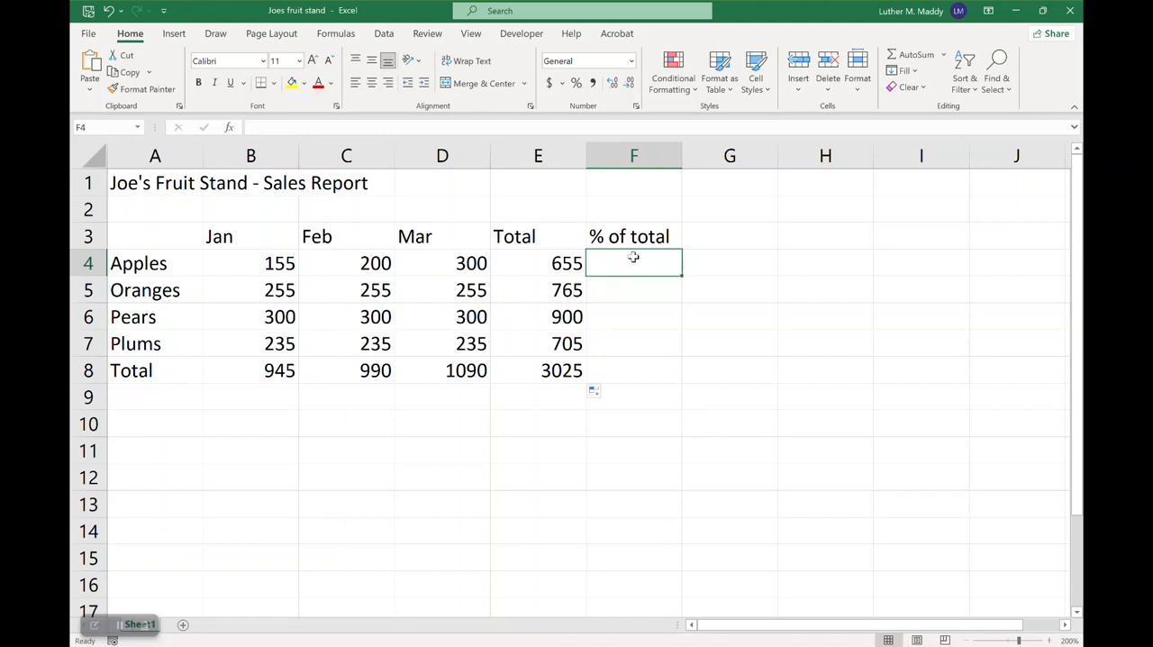
pyautogui.click(555, 263)
pyautogui.click(555, 371)
pyautogui.click(557, 263)
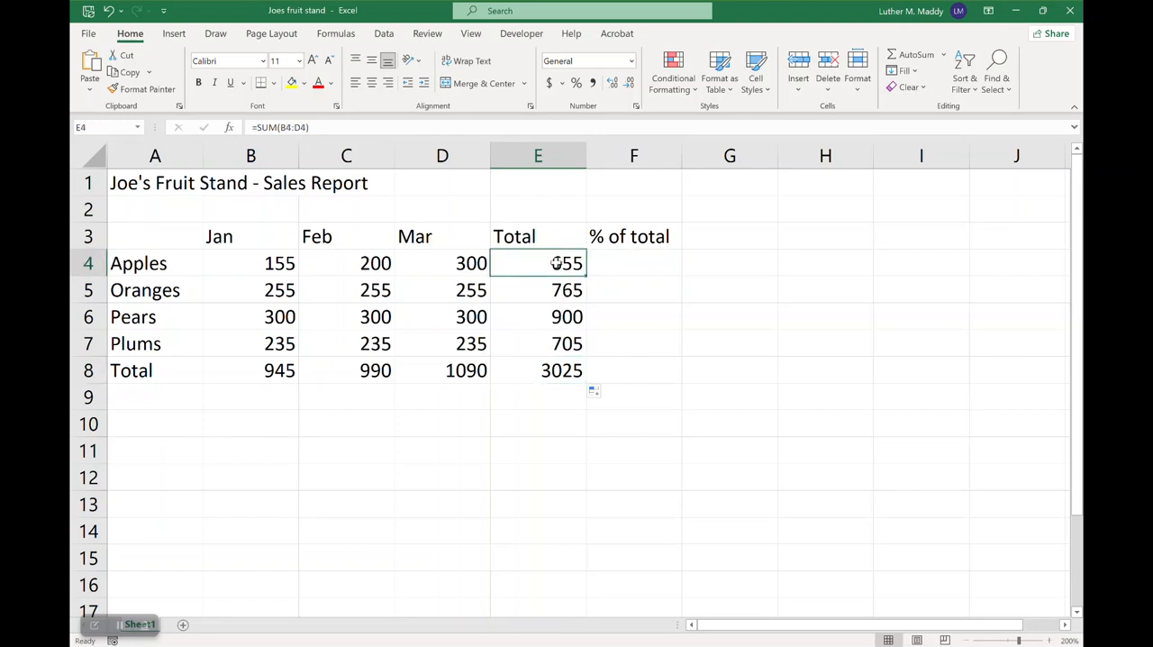
pyautogui.click(623, 259)
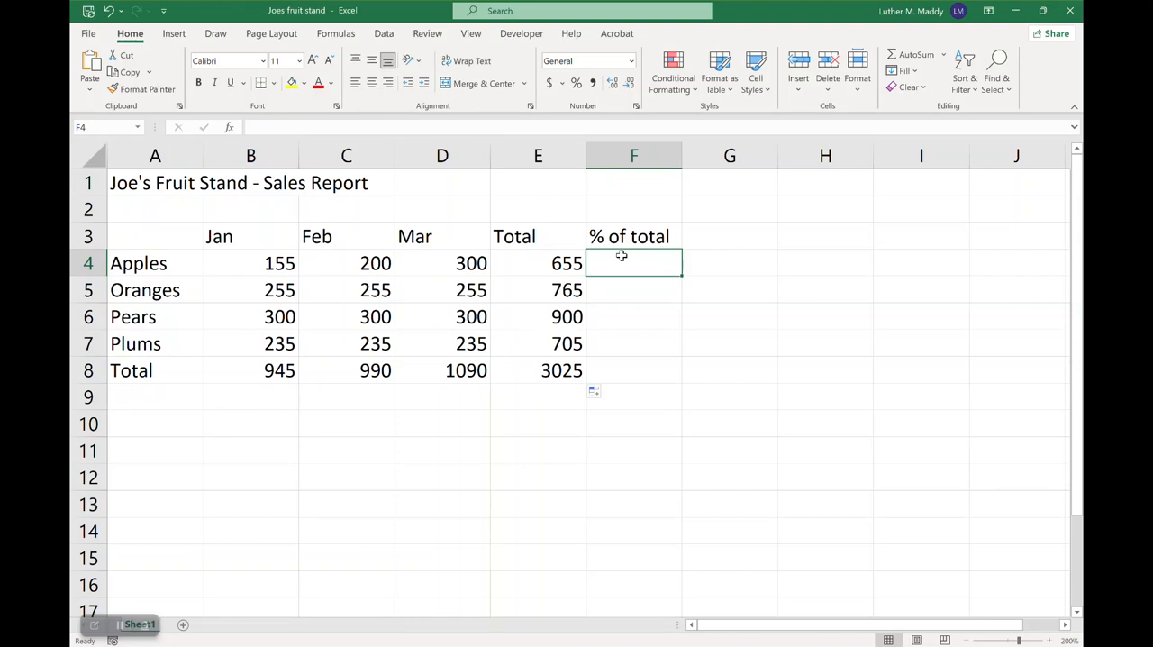
pyautogui.write('=')
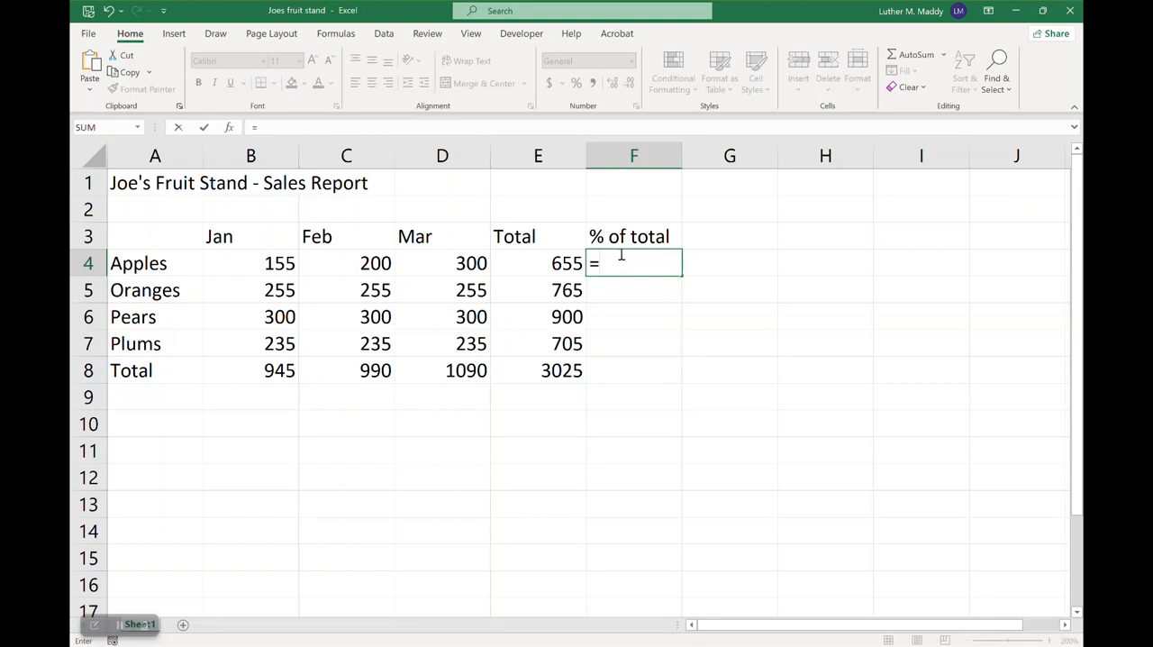
pyautogui.click(545, 258)
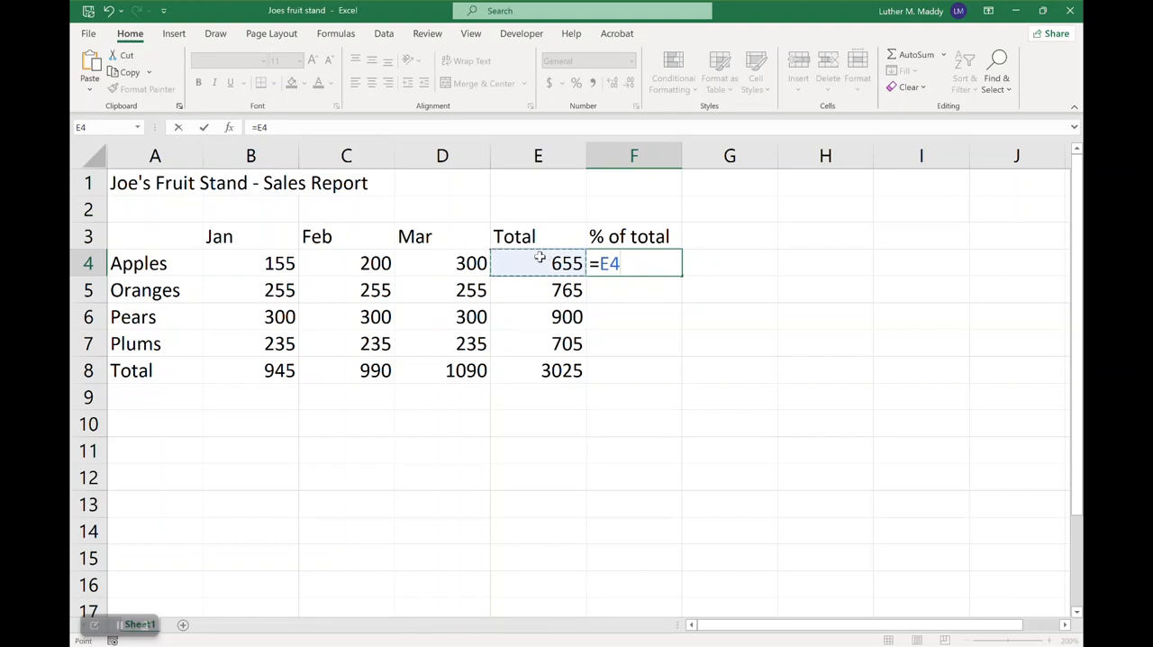
pyautogui.write('/')
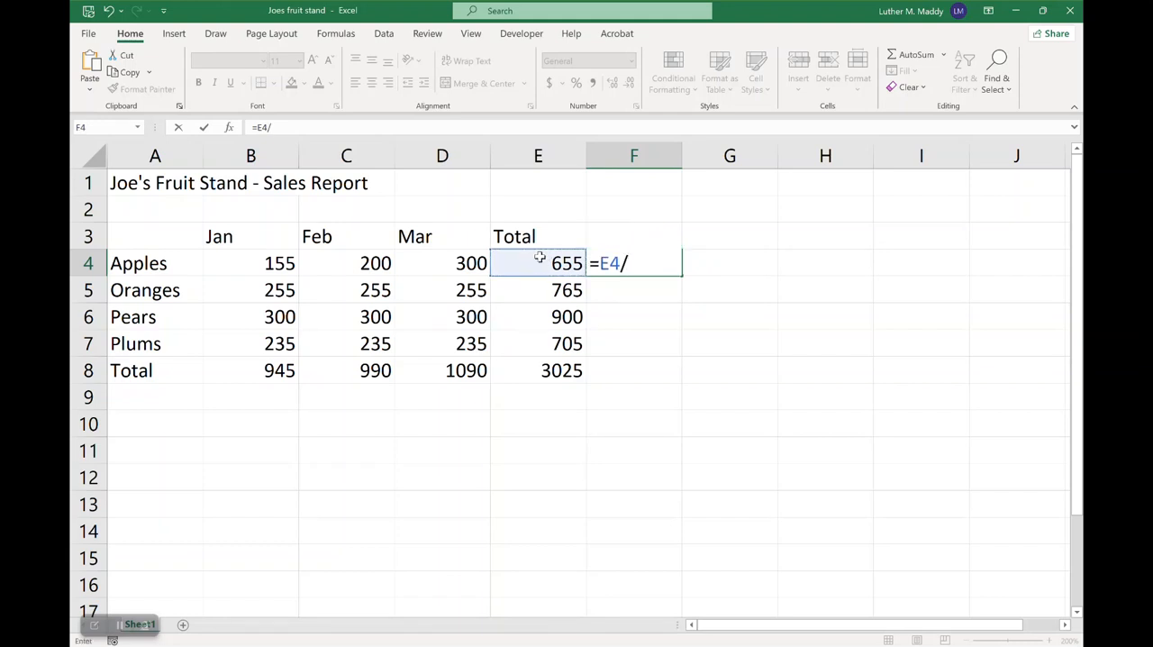
pyautogui.click(546, 365)
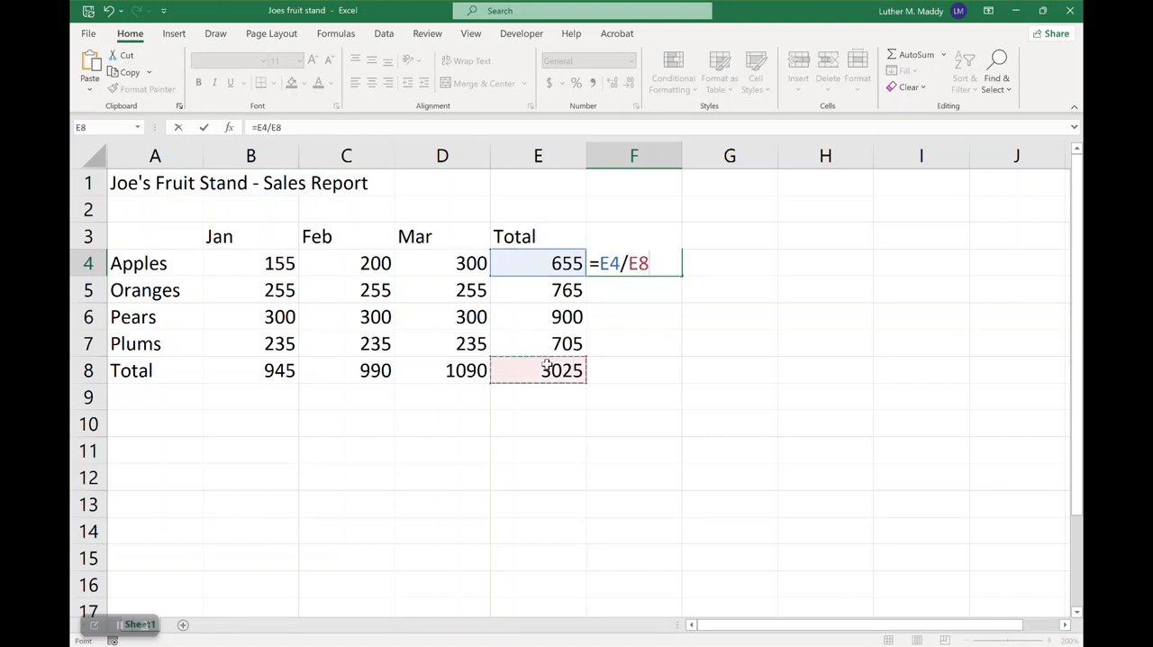
pyautogui.press('Return')
# Format F4 as a percentage with two decimal places
pyautogui.click(599, 260)
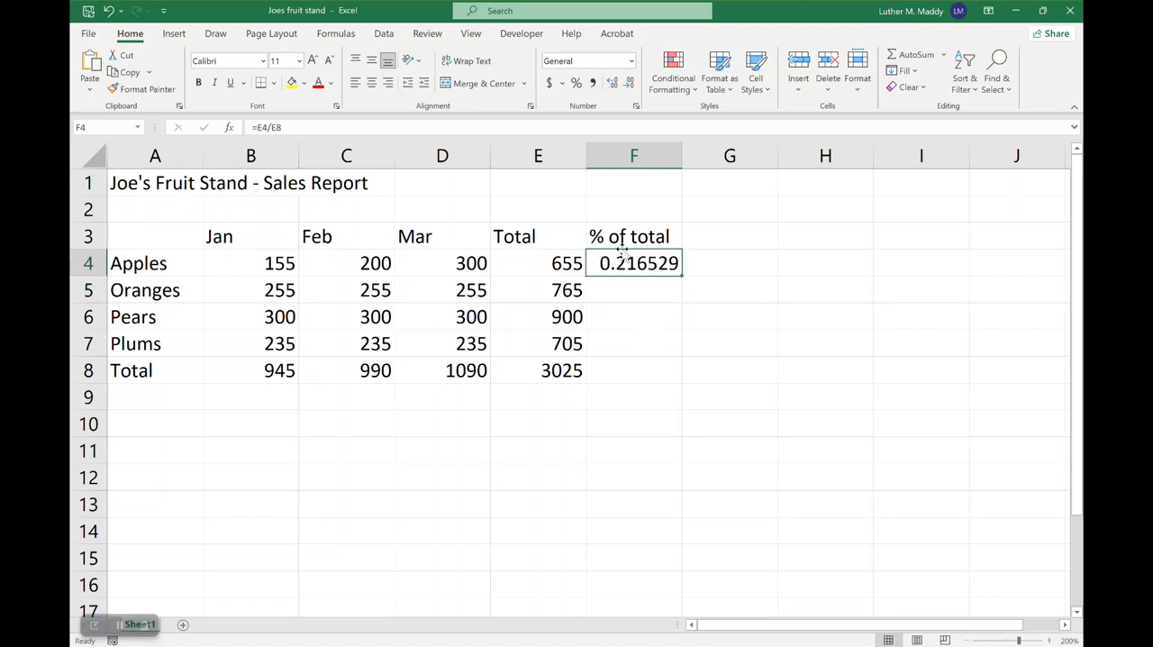
pyautogui.click(576, 82)
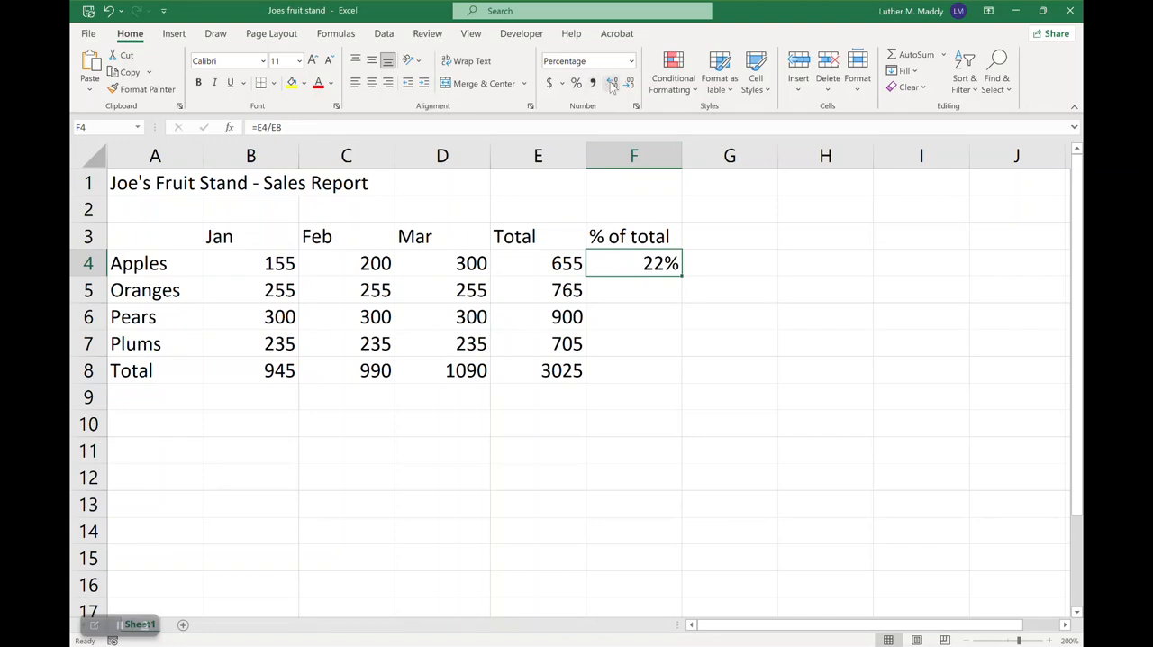
pyautogui.click(612, 83)
pyautogui.click(613, 83)
# Review the references in F4's formula, copy it down through F8, and inspect the copied formula in F5
pyautogui.click(288, 125)
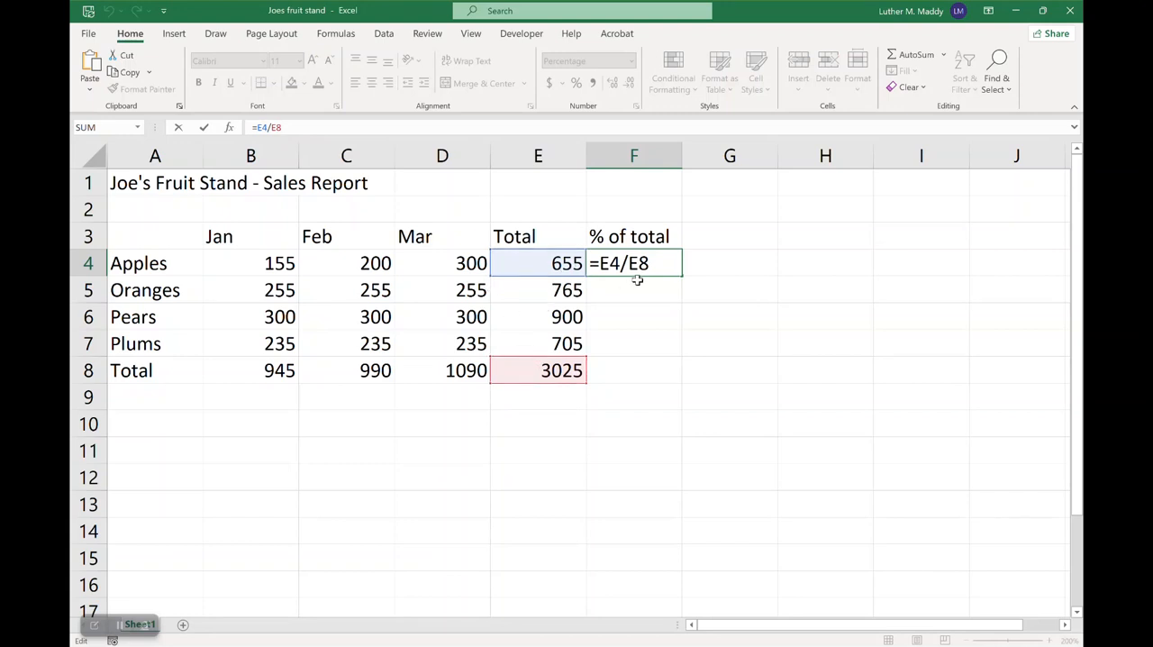
pyautogui.hotkey('ctrl', 'Return')
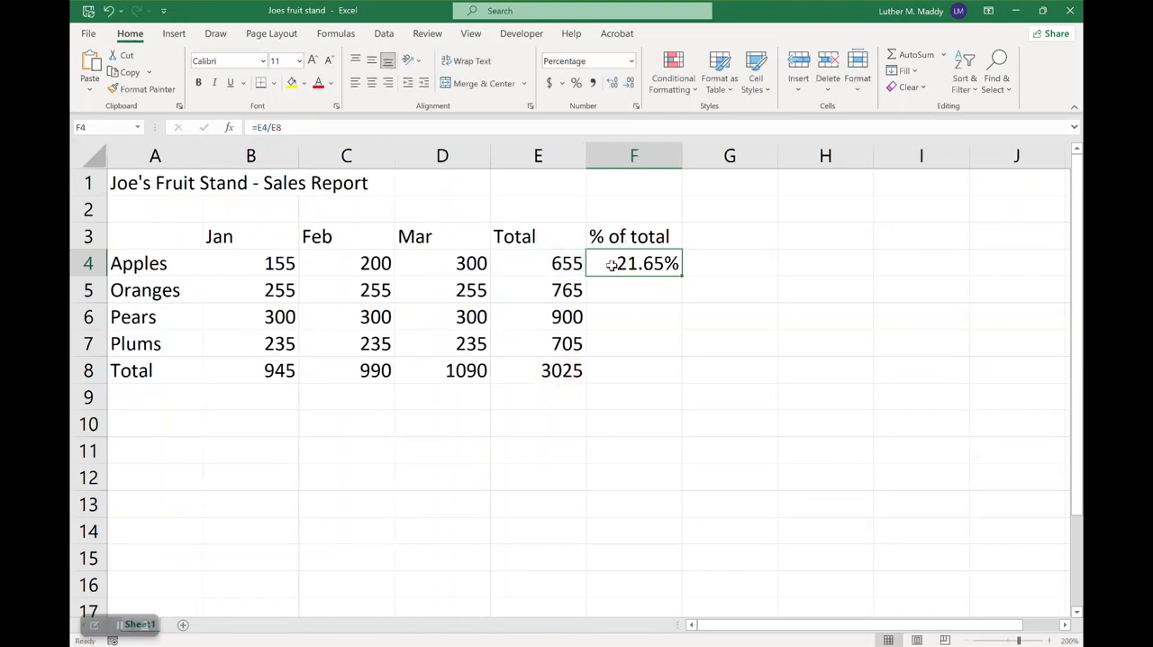
pyautogui.click(533, 261)
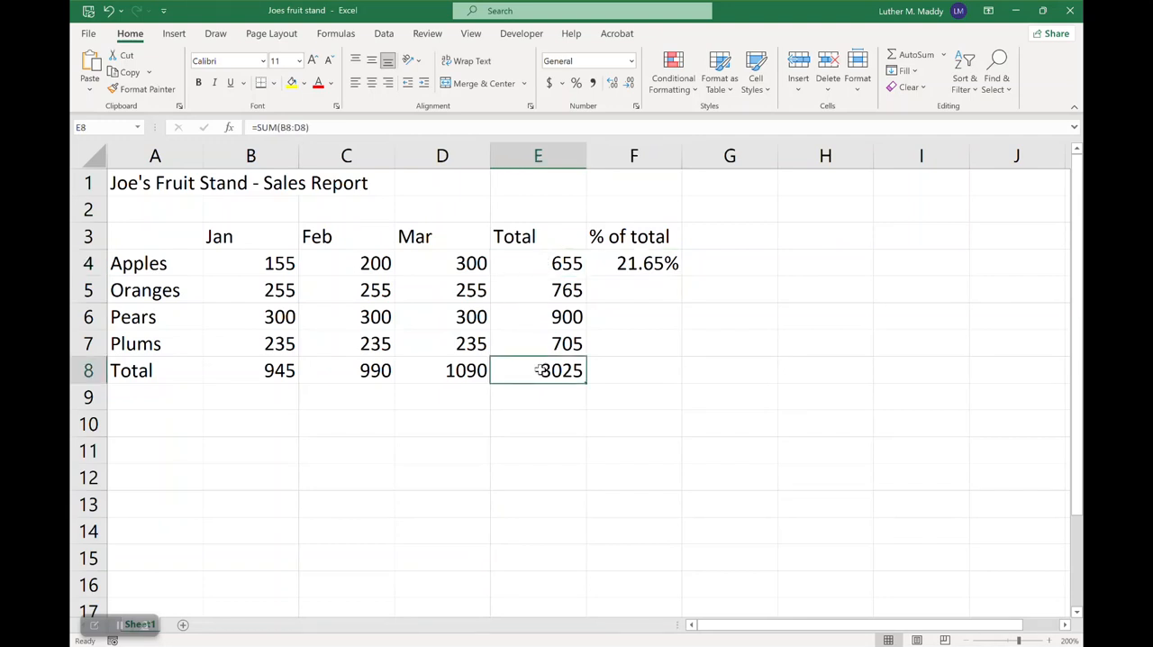
pyautogui.doubleClick(633, 262)
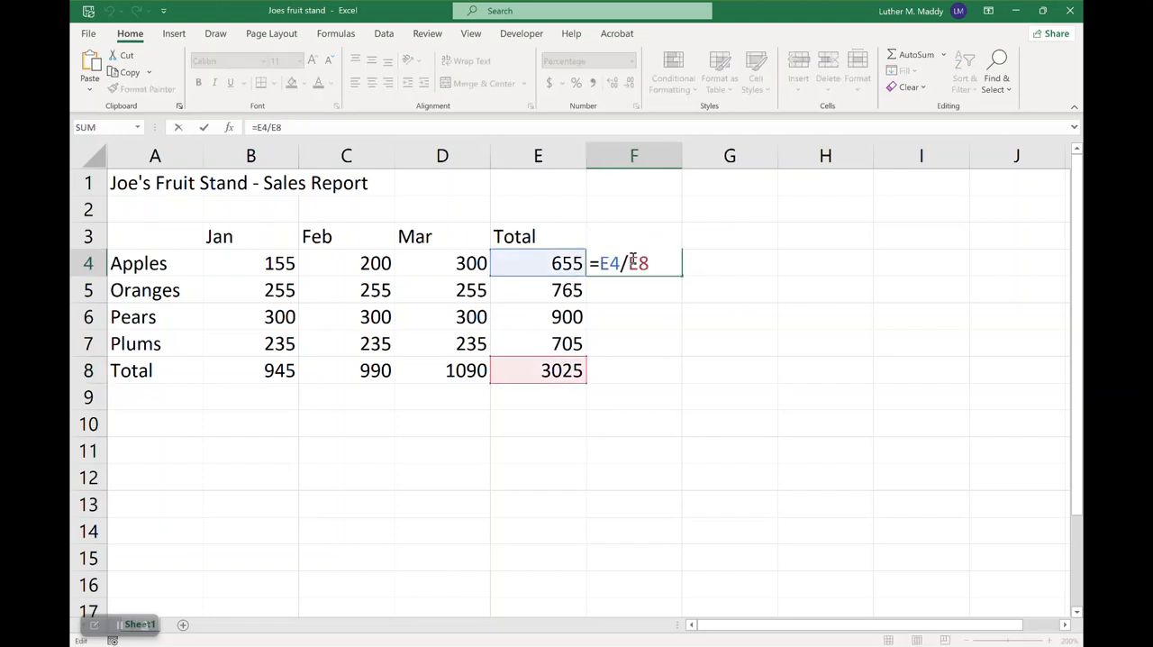
pyautogui.press('Escape')
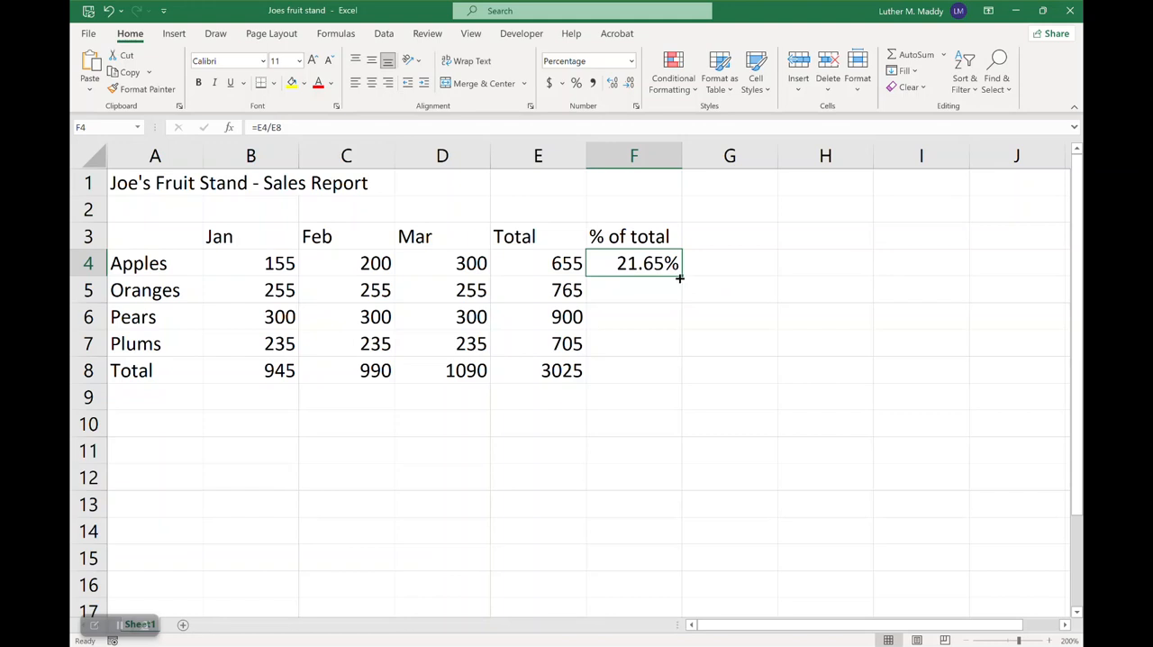
pyautogui.moveTo(680, 275); pyautogui.dragTo(674, 375)
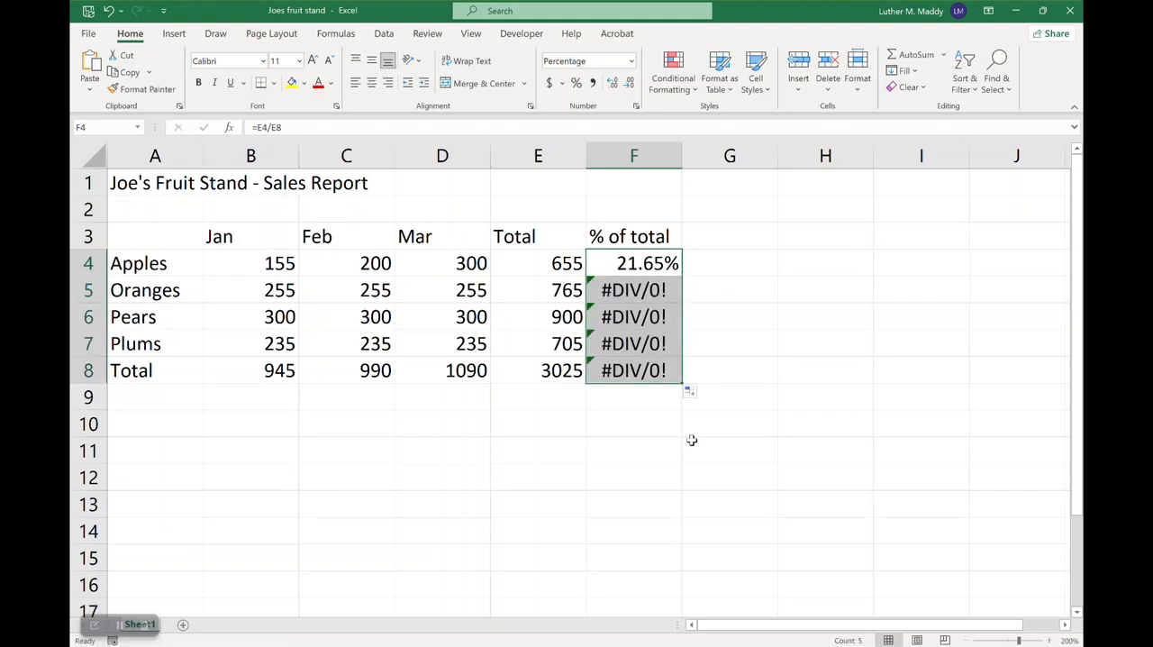
pyautogui.click(646, 289)
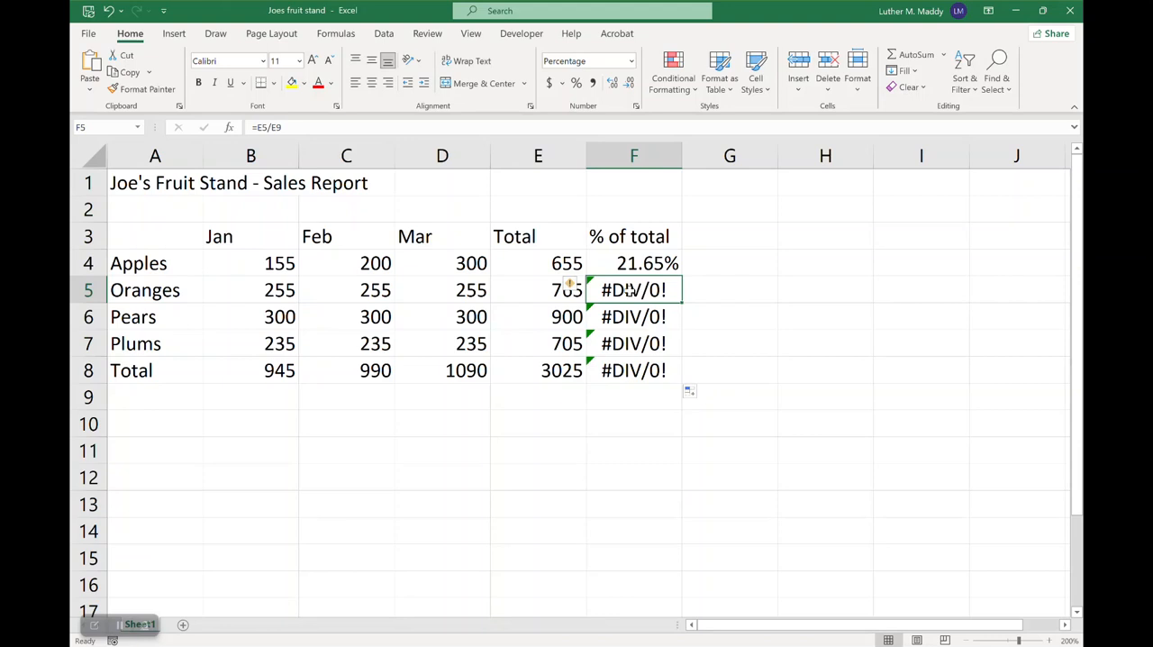
# Inspect the cell references in the copied percent-of-total formulas in F5, F6 and F7
pyautogui.click(298, 126)
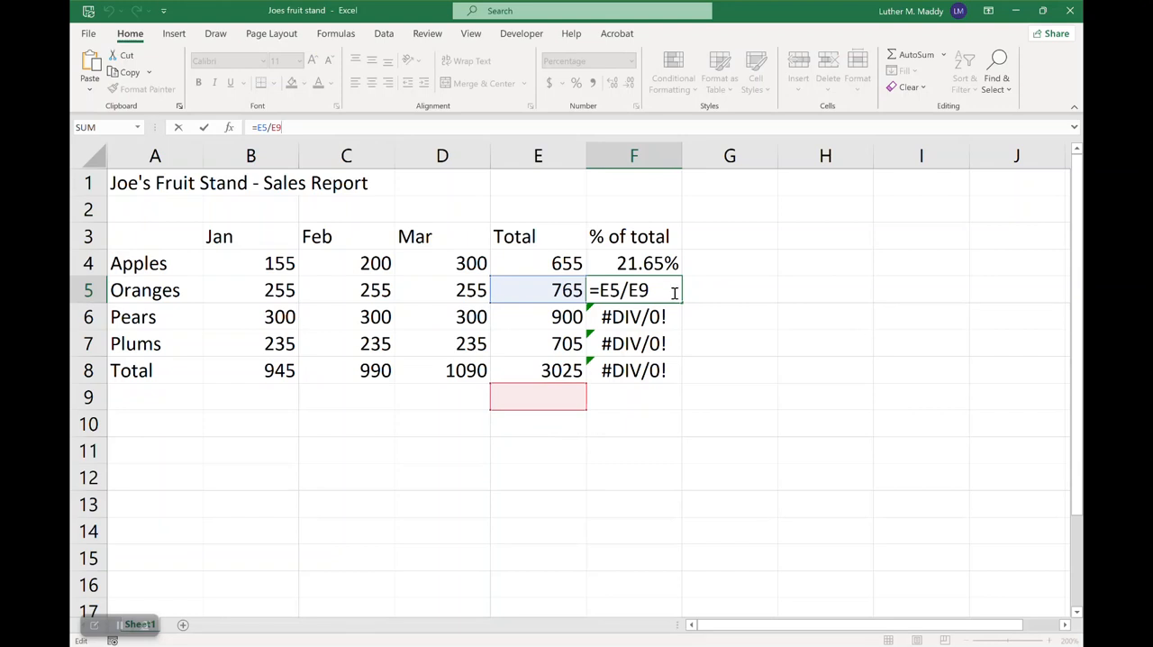
pyautogui.press('Return')
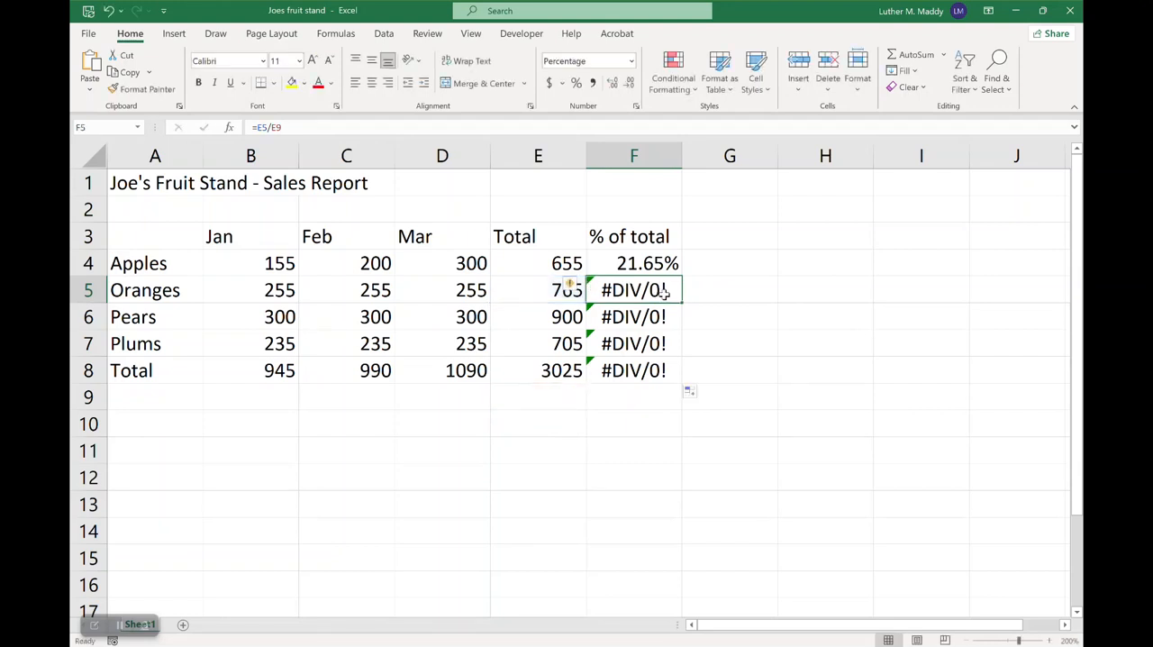
pyautogui.doubleClick(650, 316)
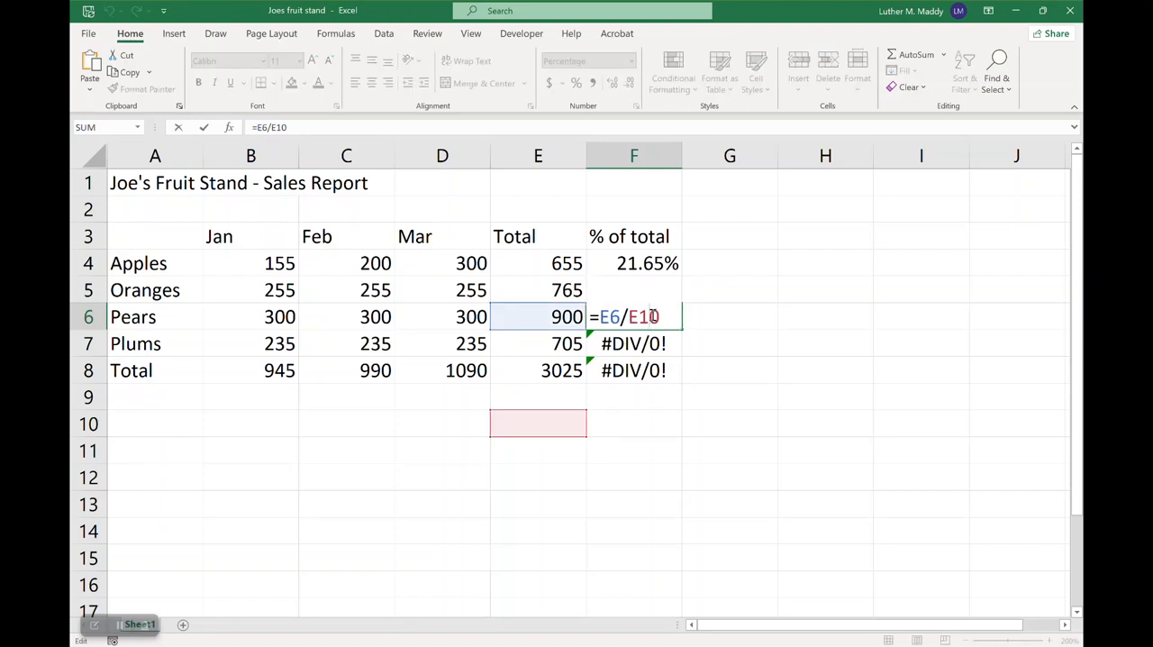
pyautogui.press('Return')
pyautogui.doubleClick(643, 341)
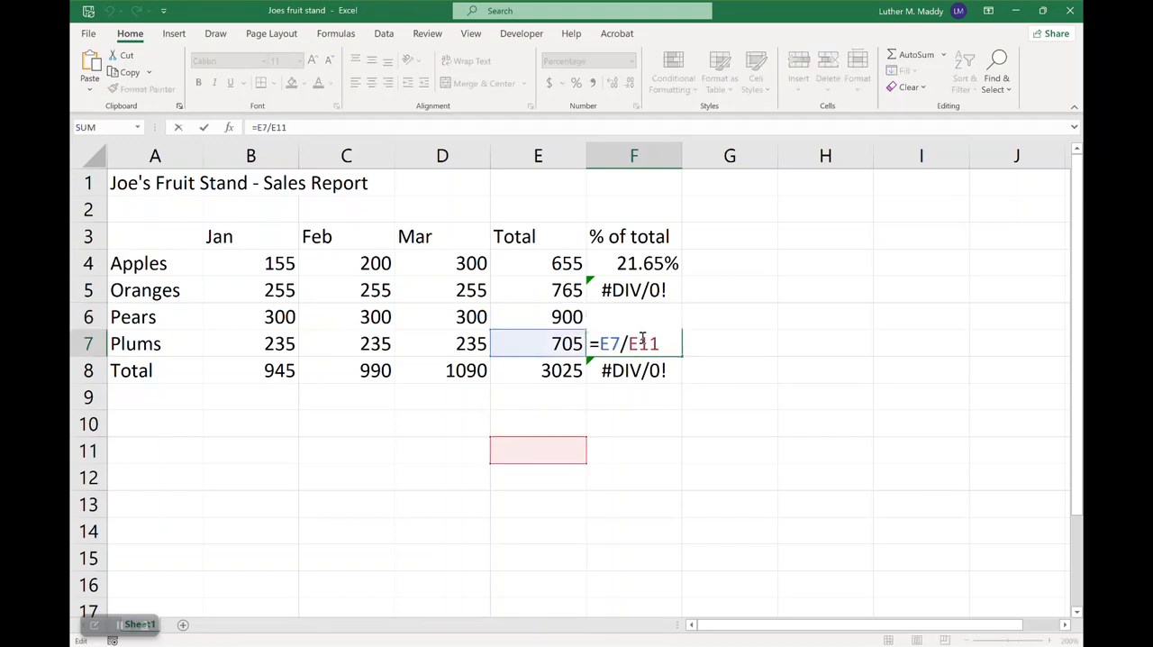
pyautogui.press('Escape')
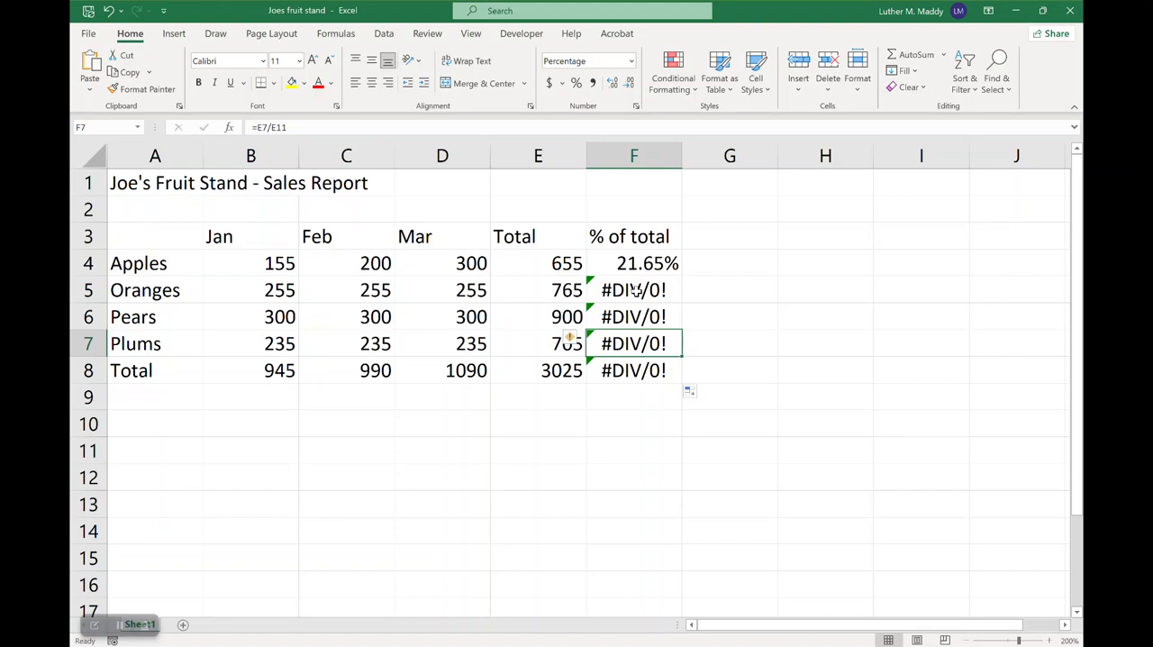
# Enter the trial values 33, 44, 55 and 55 in E9 through E12 below the grand total
pyautogui.click(540, 393)
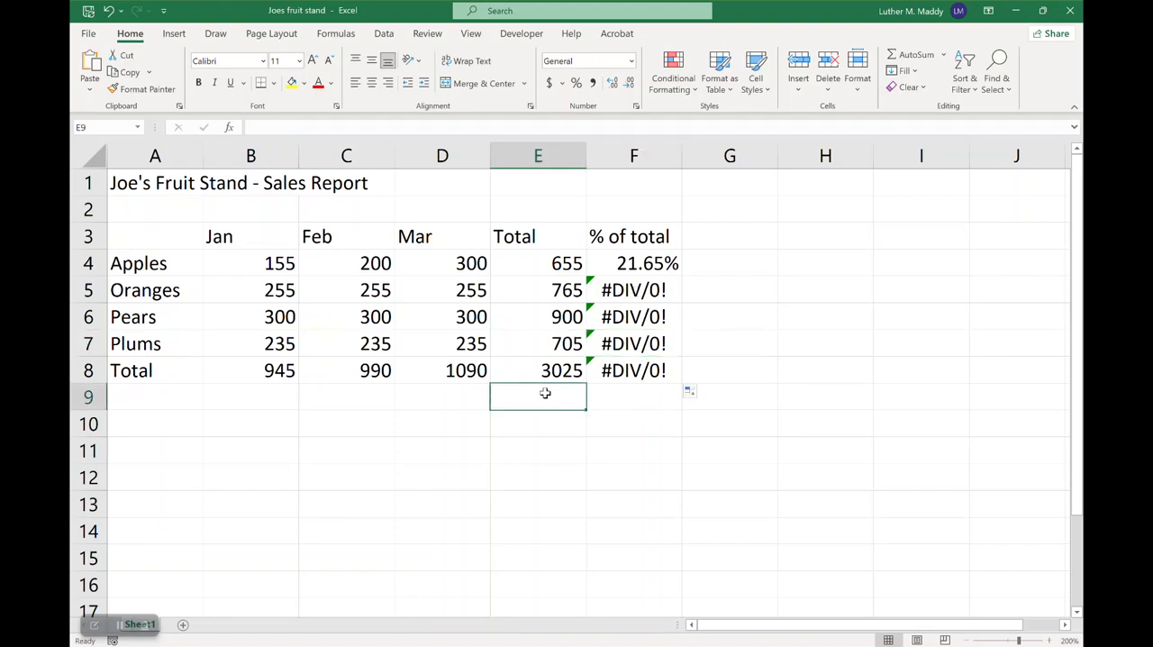
pyautogui.write('33')
pyautogui.press('Return')
pyautogui.write('44')
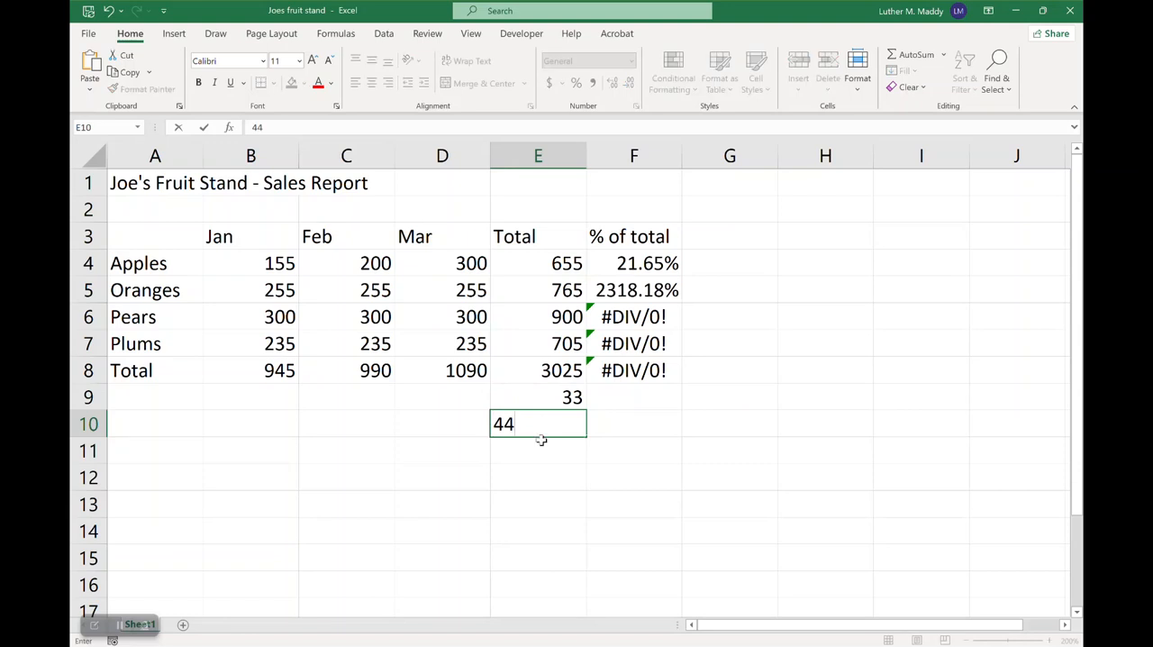
pyautogui.press('Return')
pyautogui.write('55')
pyautogui.press('Return')
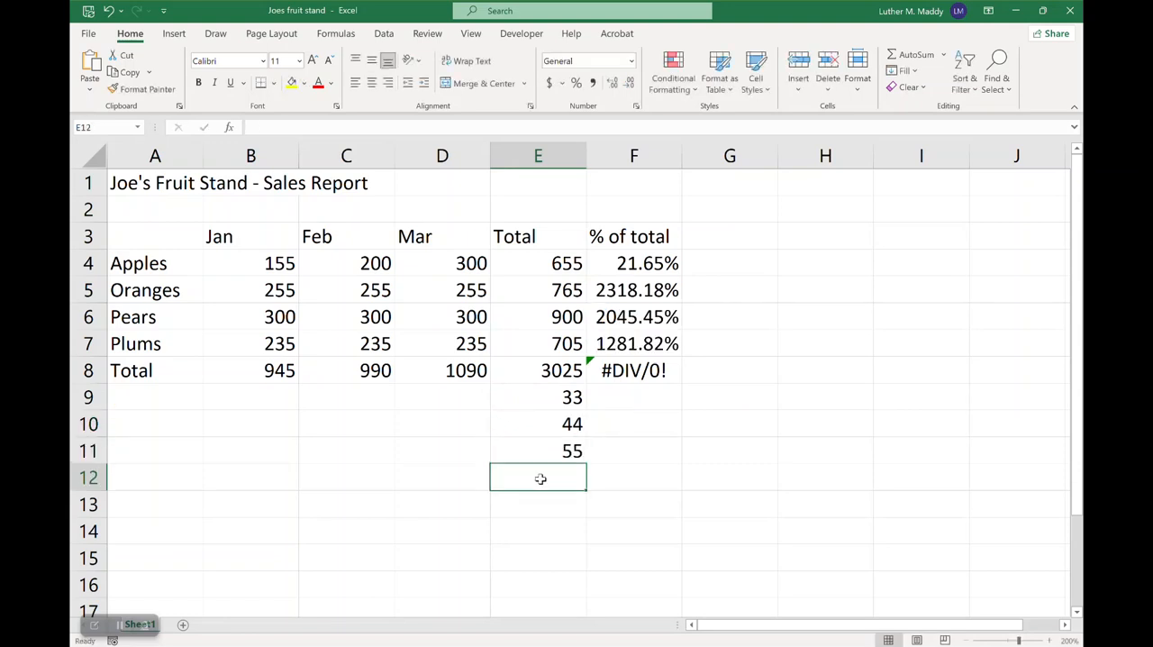
pyautogui.write('55')
pyautogui.click(540, 527)
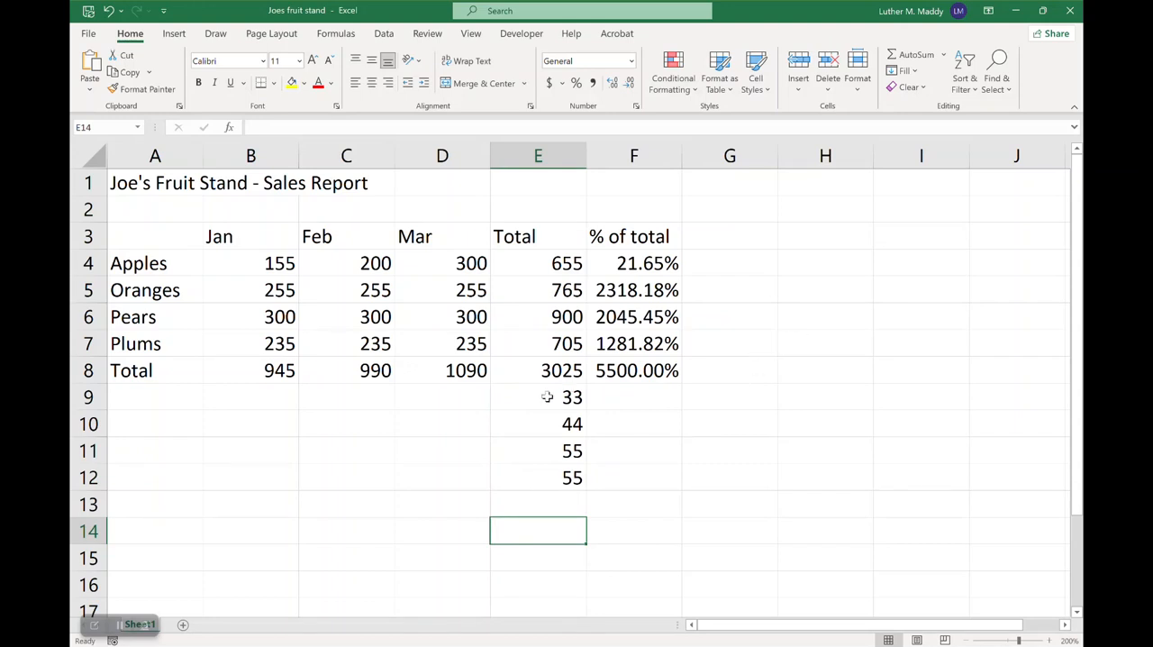
# Clear the trial values from E9:E14 and check the formulas in F5 and E5
pyautogui.moveTo(546, 397); pyautogui.dragTo(551, 530)
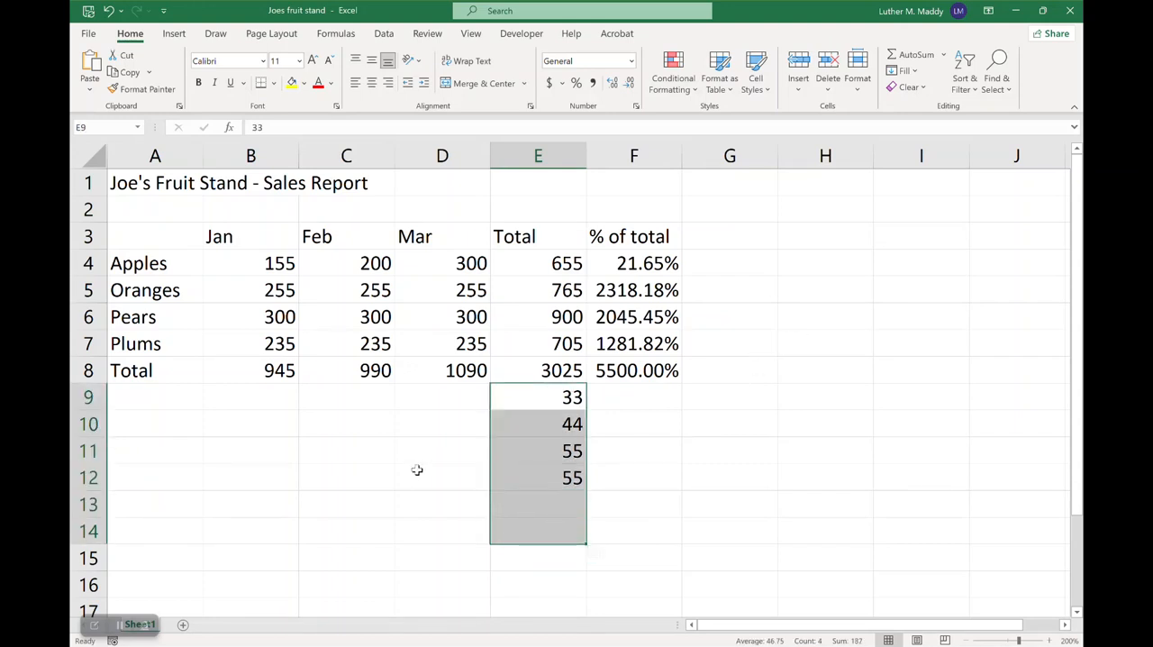
pyautogui.press('Delete')
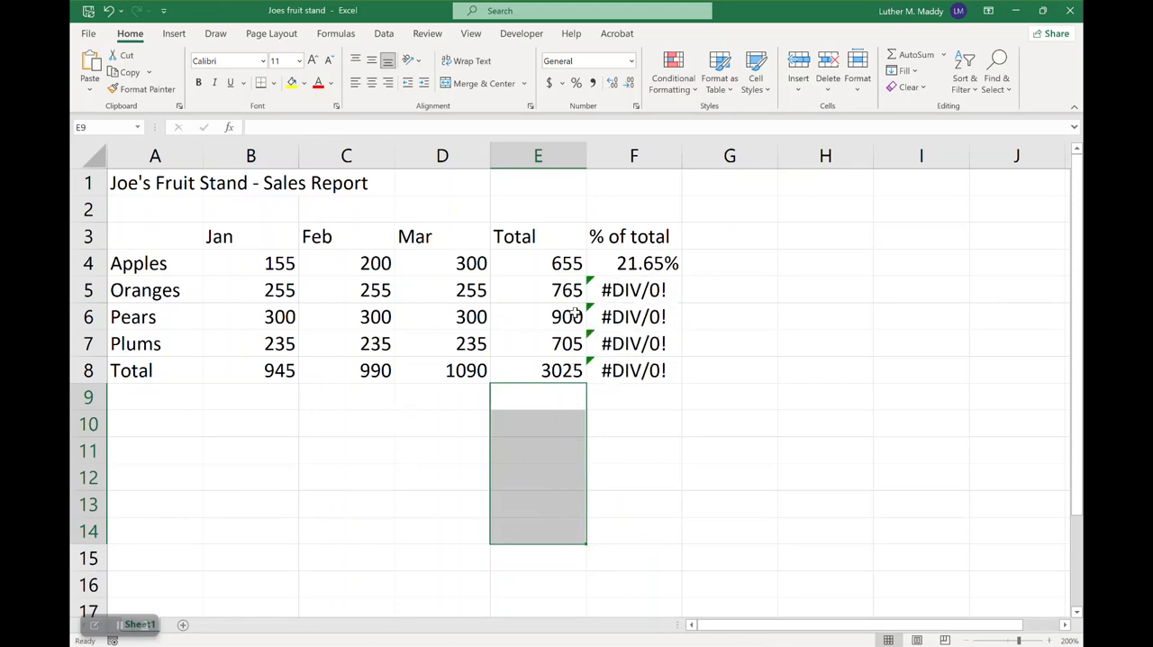
pyautogui.click(622, 289)
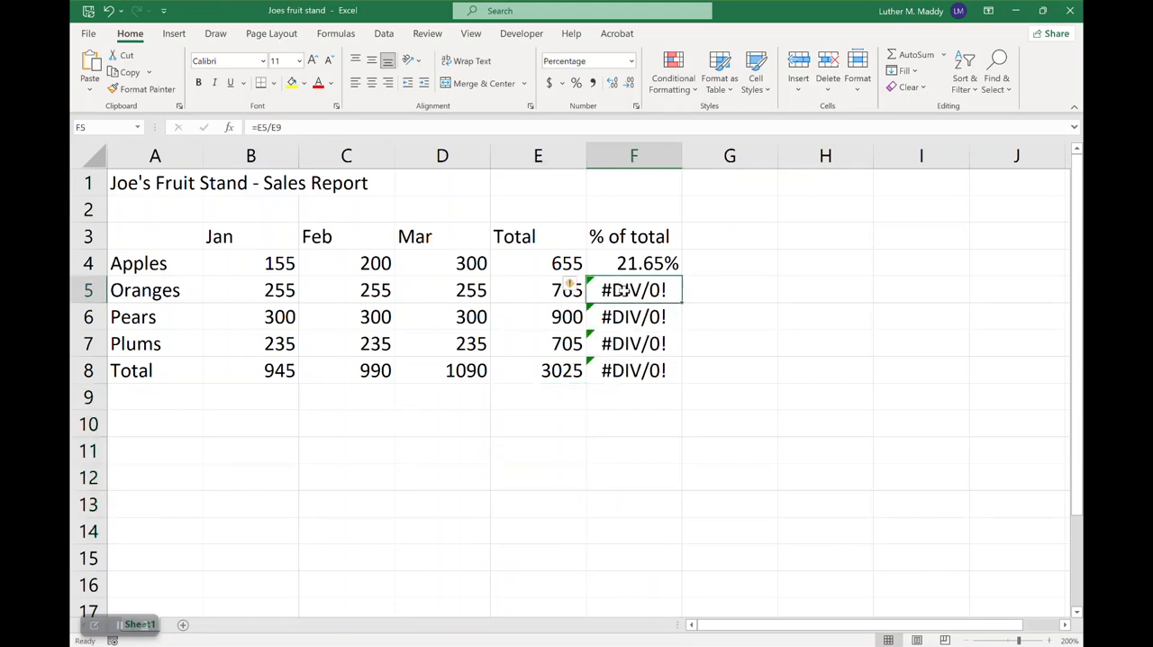
pyautogui.click(527, 285)
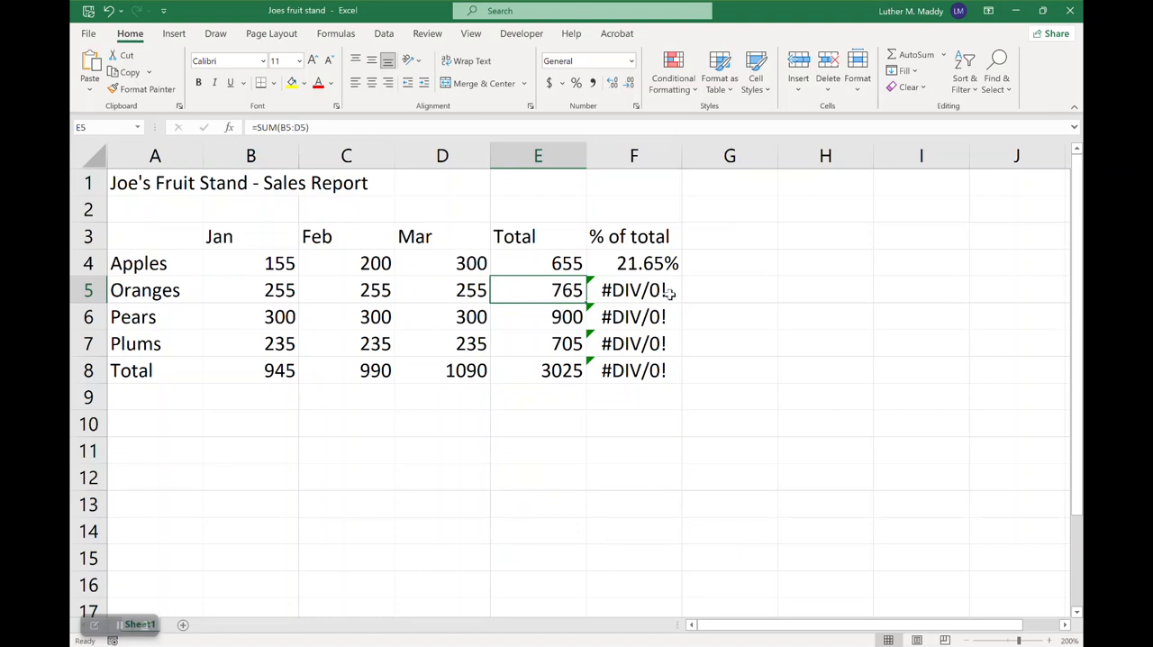
pyautogui.doubleClick(628, 290)
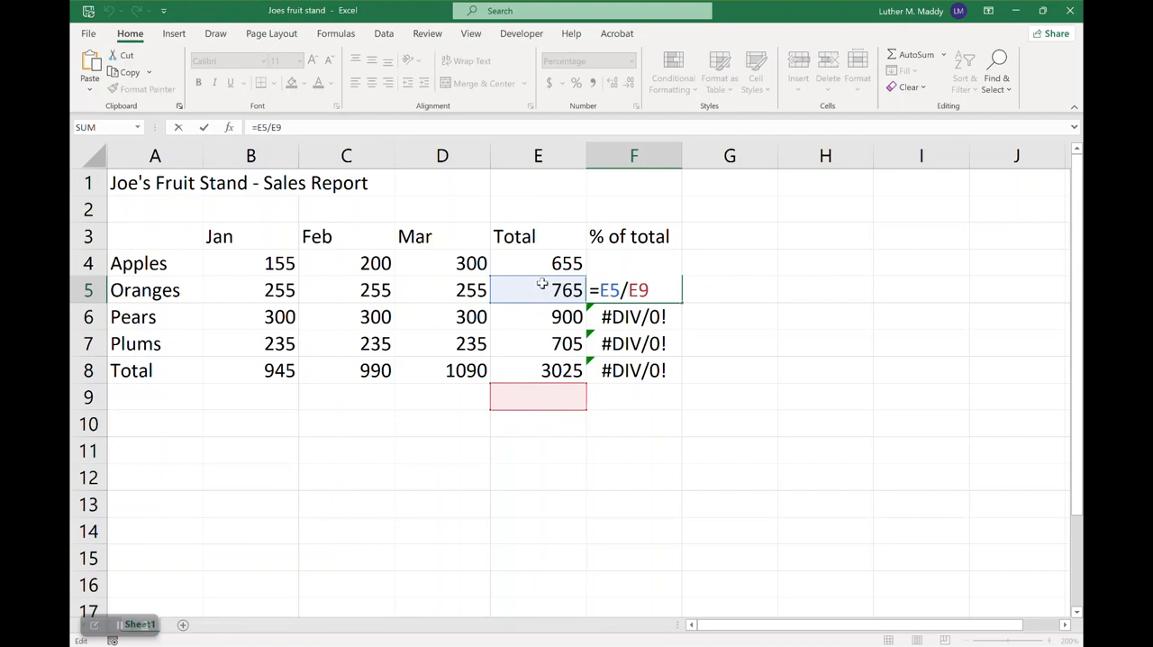
pyautogui.click(540, 372)
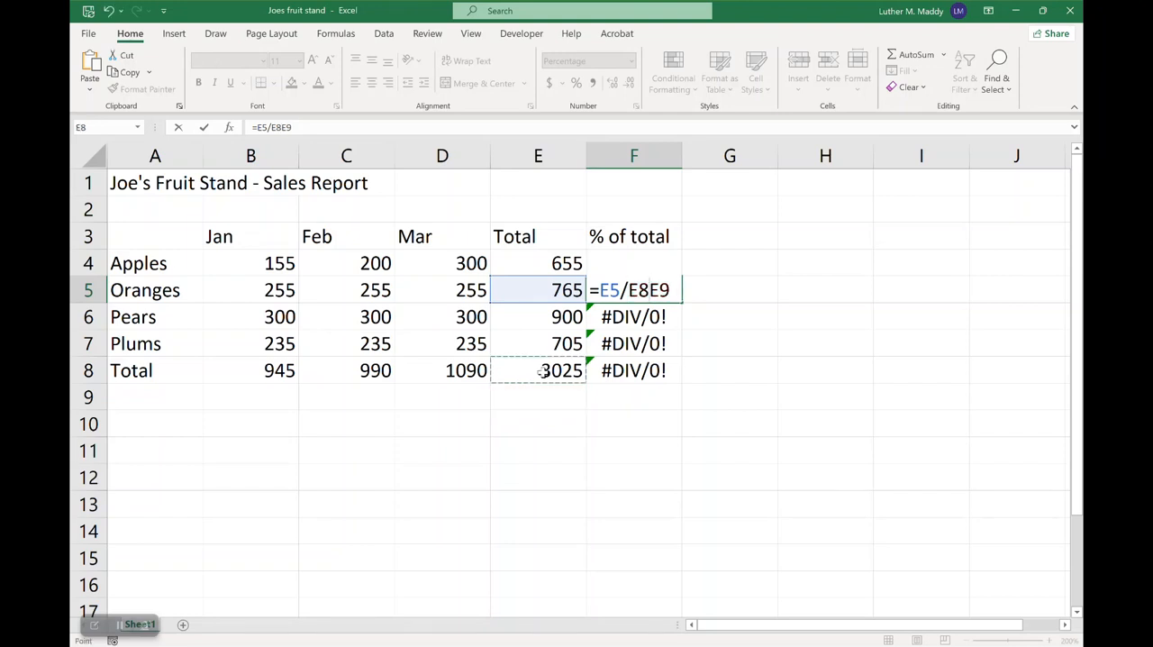
pyautogui.press('Escape')
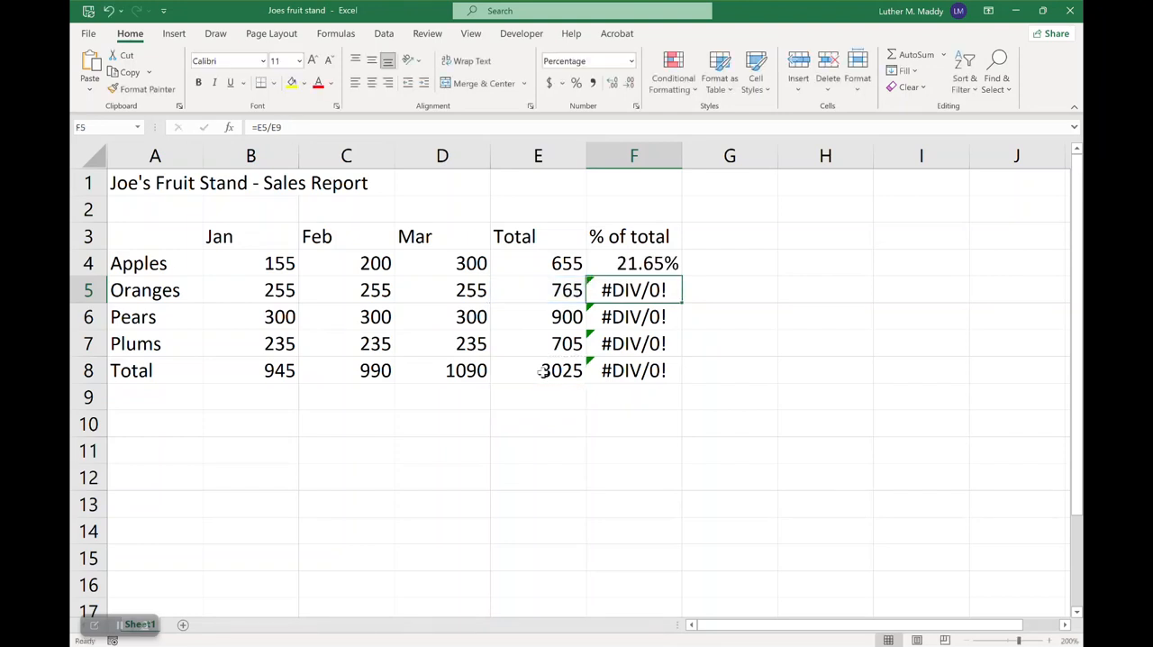
# Edit the Oranges percentage formula in F5 to read =E5/E8
pyautogui.doubleClick(627, 289)
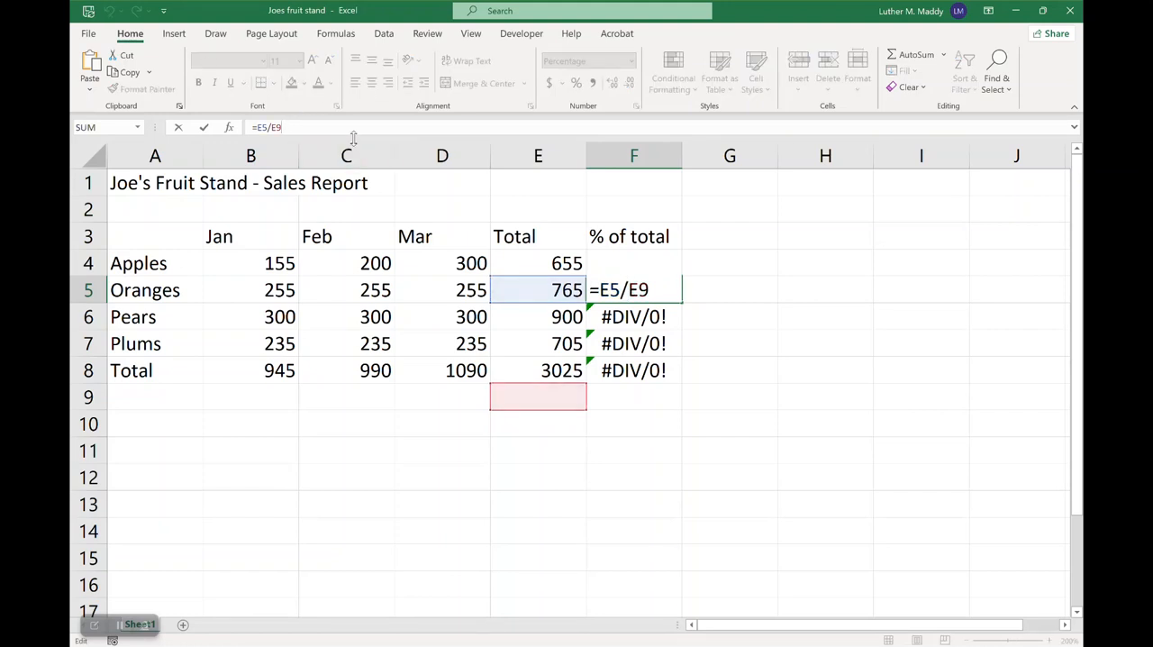
pyautogui.press('BackSpace')
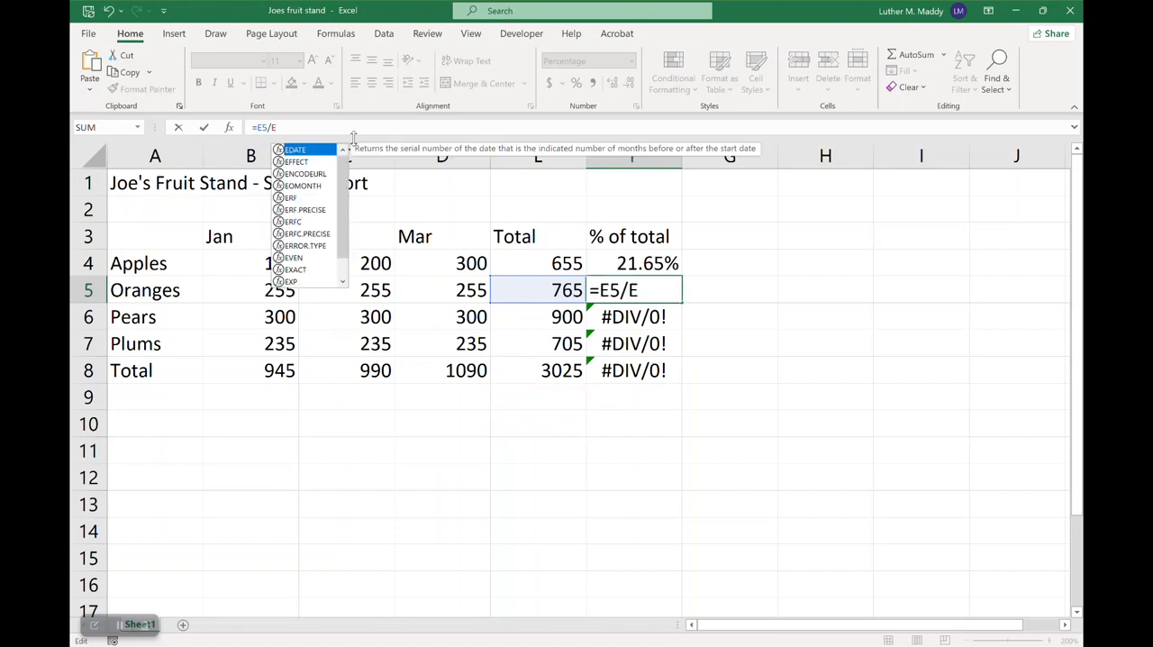
pyautogui.write('8')
pyautogui.press('Return')
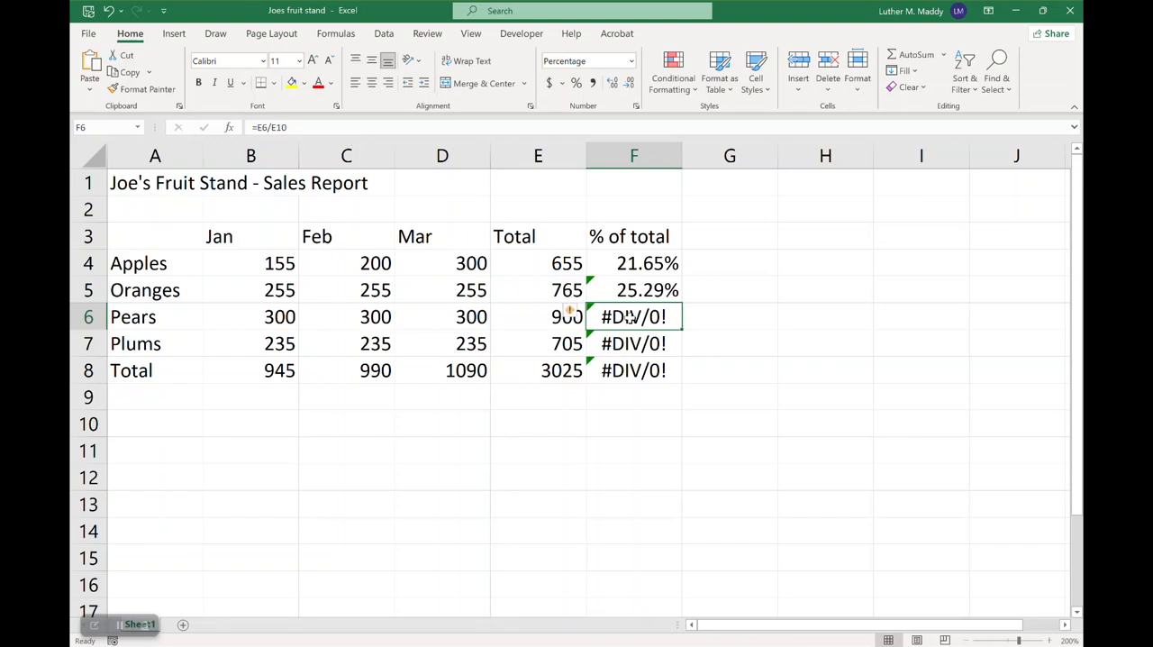
# Check which cells the percentage formulas for Pears in F6 and Plums in F7 refer to
pyautogui.click(291, 127)
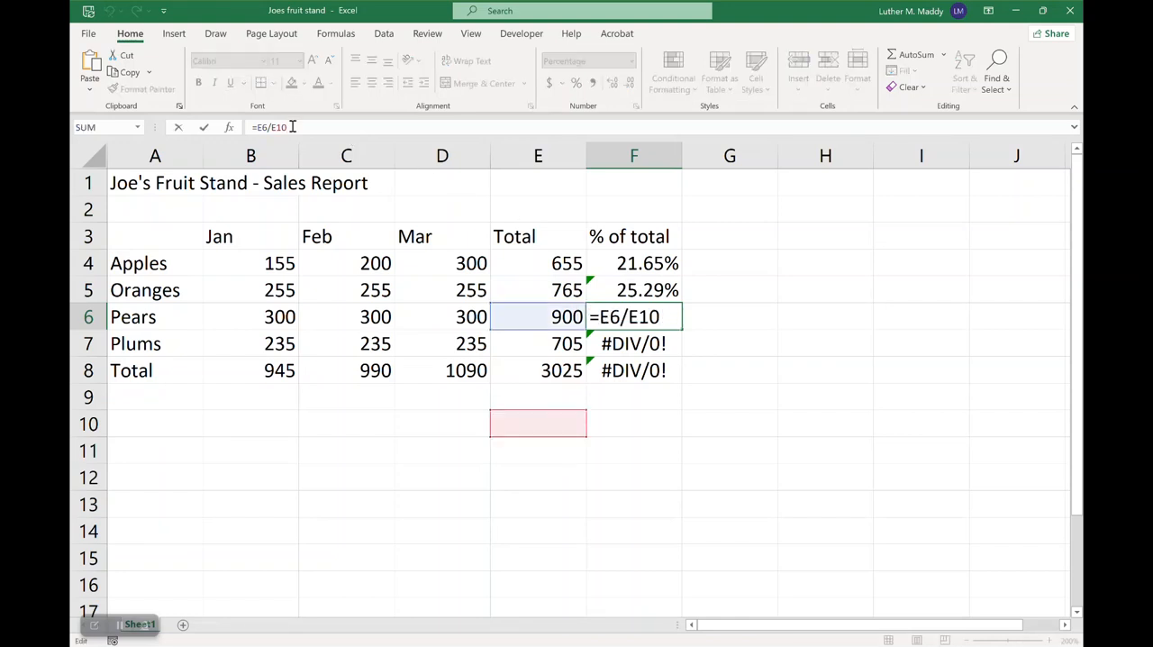
pyautogui.press('Escape')
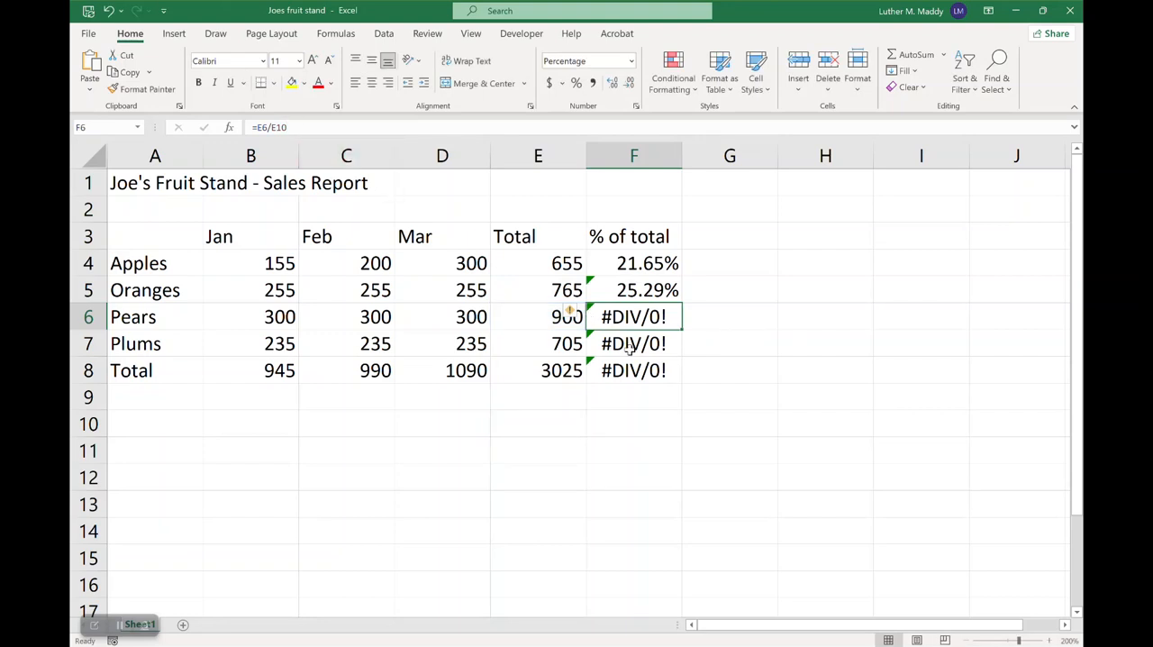
pyautogui.click(634, 352)
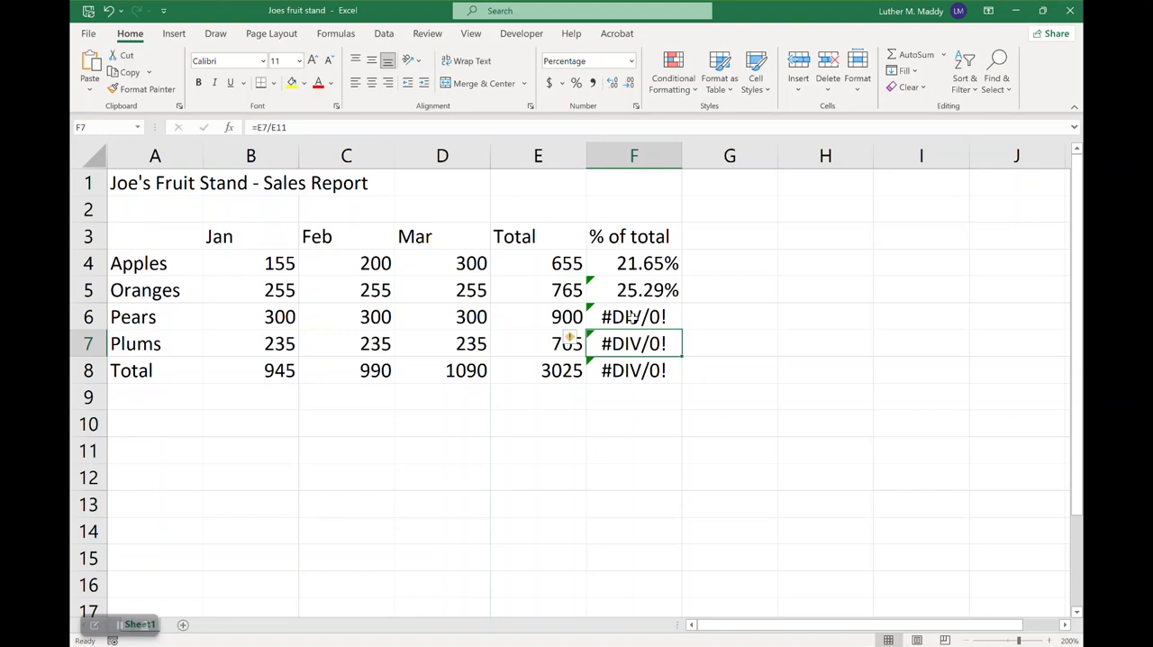
# Change the Oranges percentage formula in F5 back to =E5/E9
pyautogui.click(641, 287)
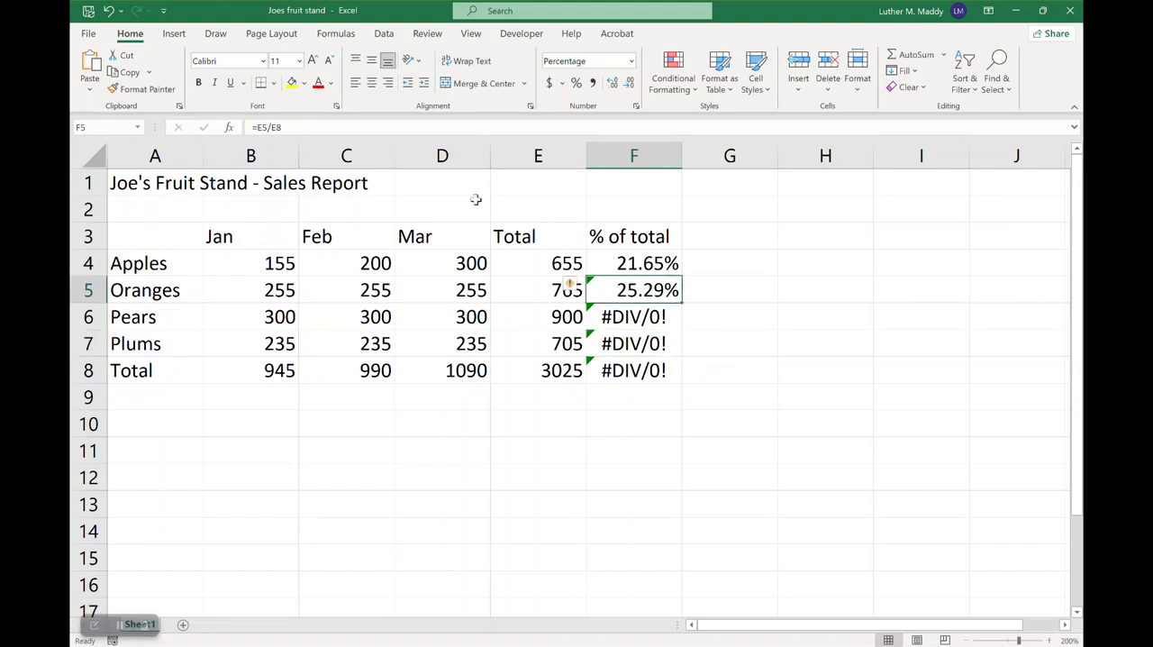
pyautogui.click(309, 126)
pyautogui.press('BackSpace')
pyautogui.write('9')
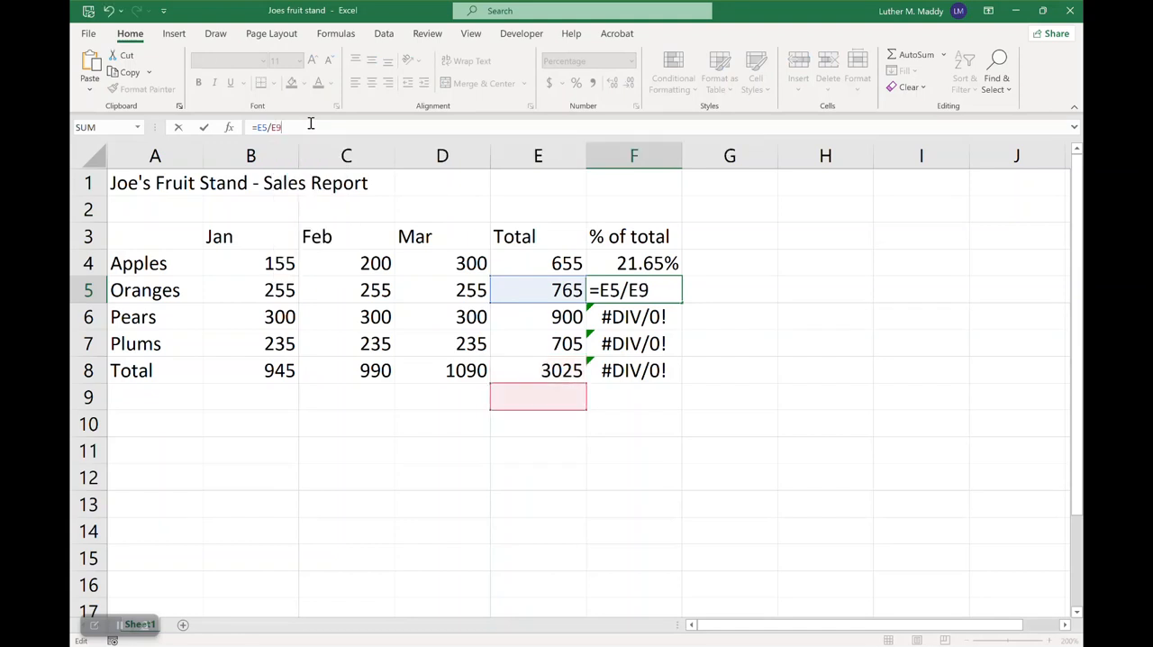
pyautogui.press('Return')
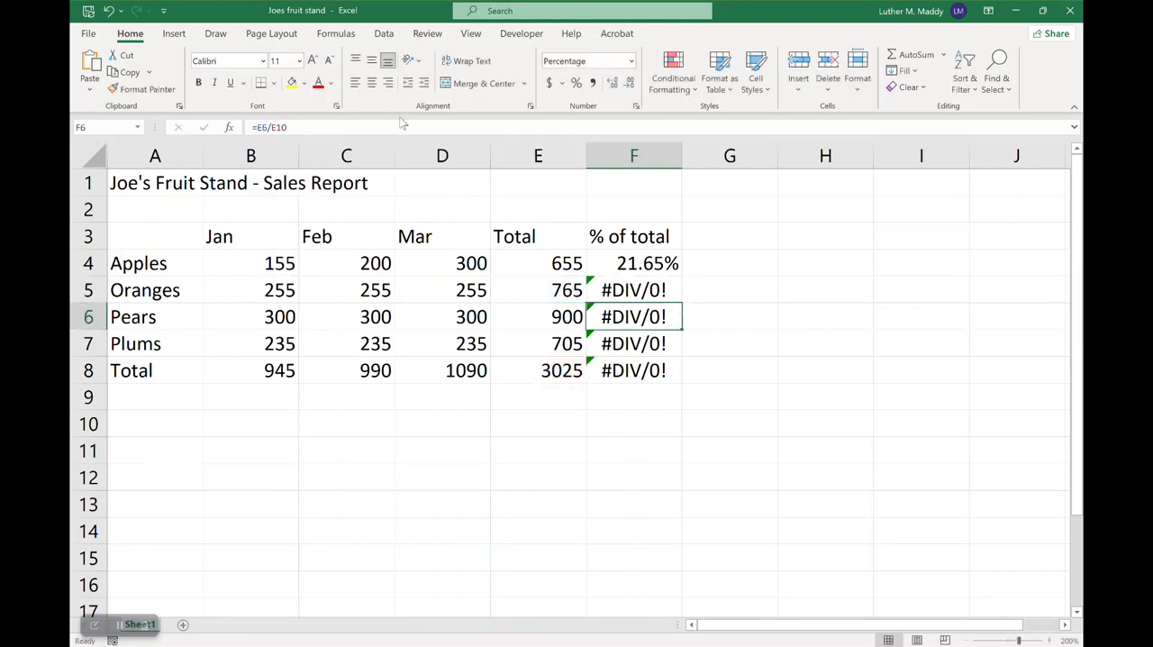
# Review the Apples total in E4 and the cells referenced by the percentage formula in F4
pyautogui.click(642, 261)
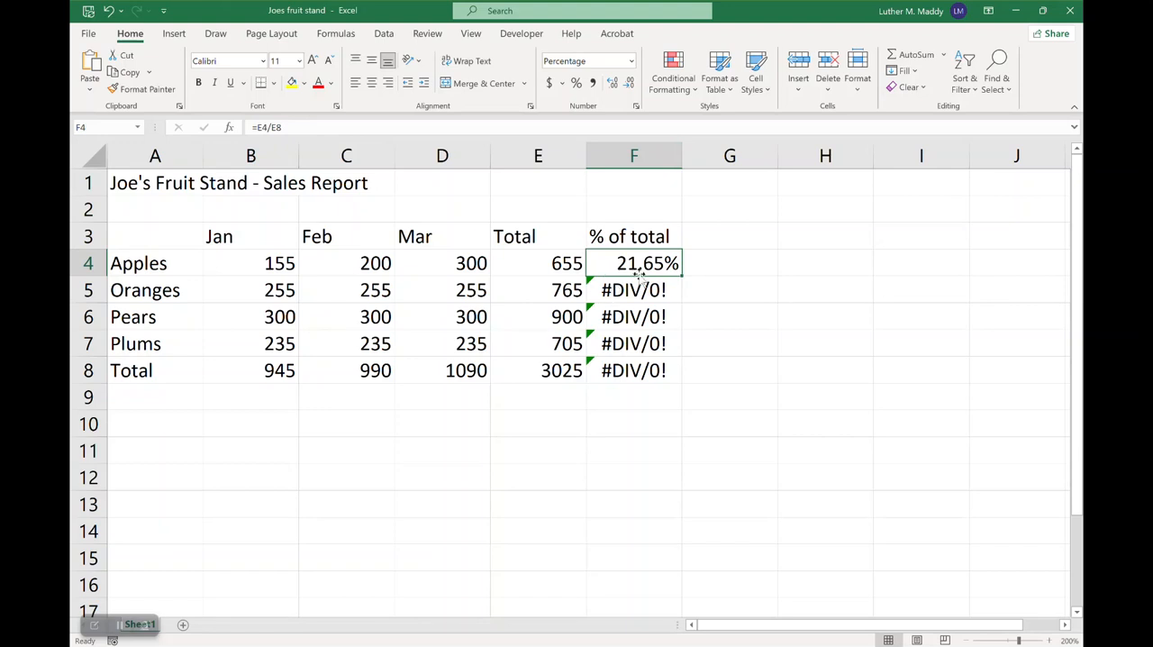
pyautogui.click(558, 263)
pyautogui.click(636, 263)
pyautogui.click(571, 263)
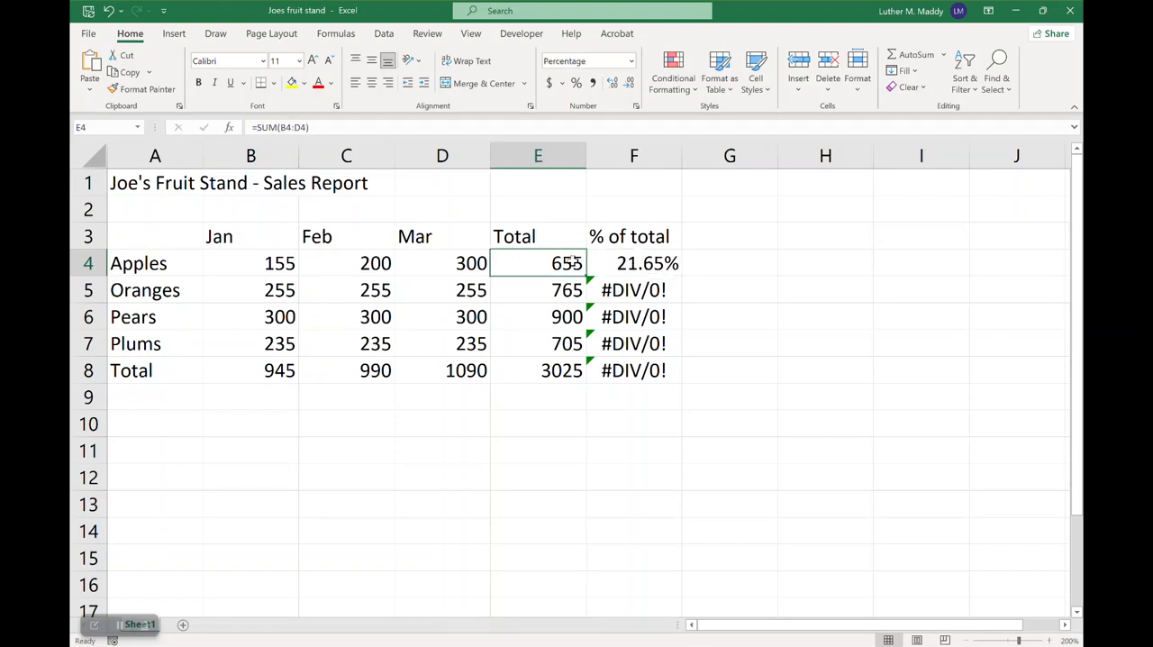
pyautogui.click(622, 262)
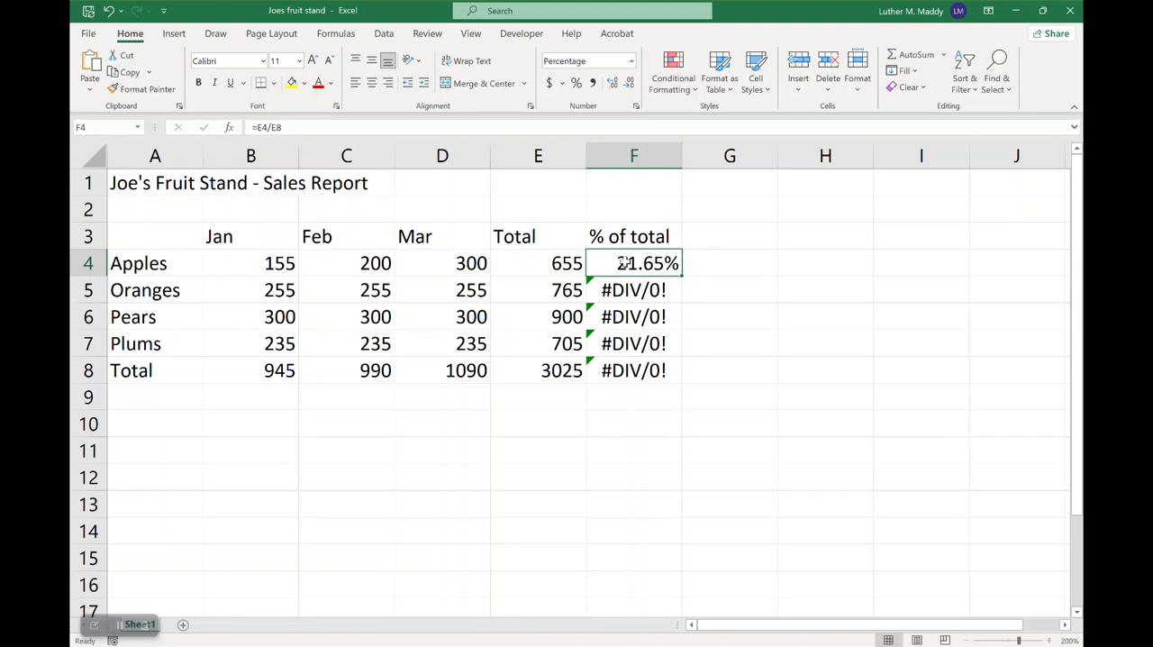
pyautogui.doubleClick(604, 259)
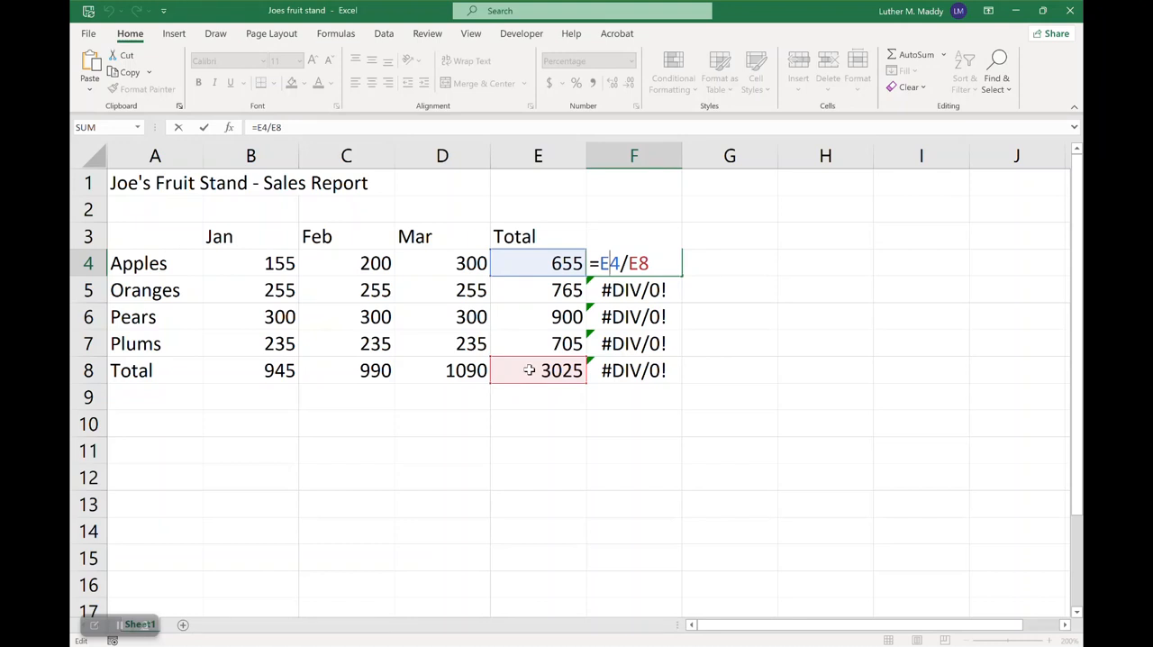
pyautogui.hotkey('ctrl', 'Return')
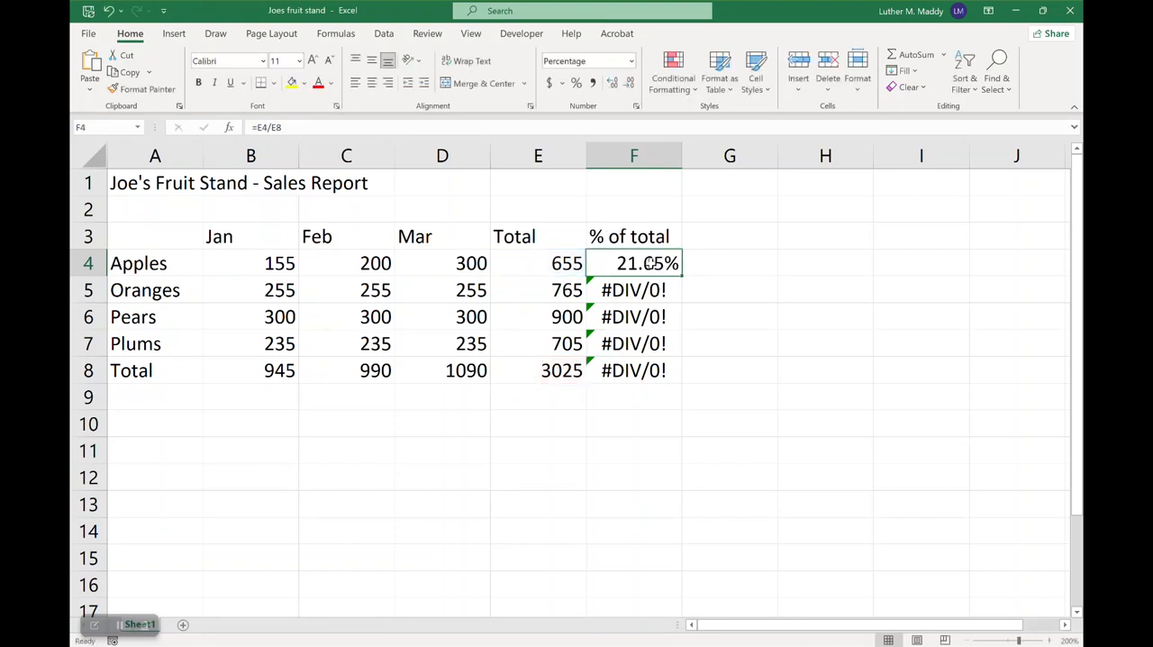
# Make the grand total reference in F4 absolute so the formula reads =E4/$E$8
pyautogui.click(303, 126)
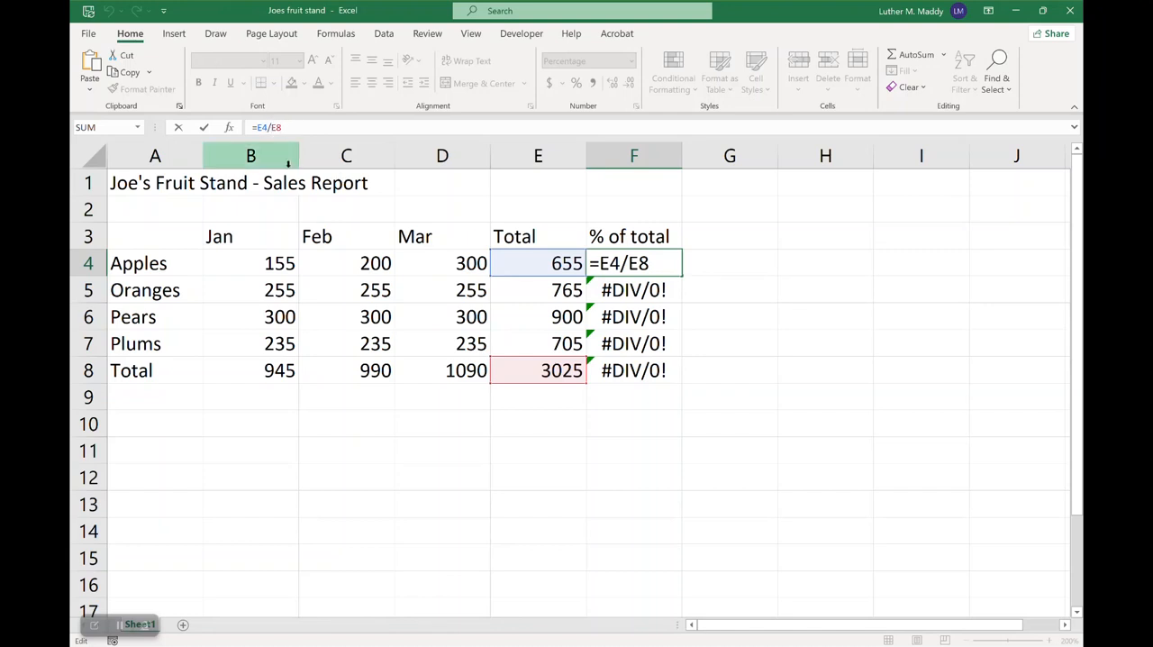
pyautogui.write('$E$')
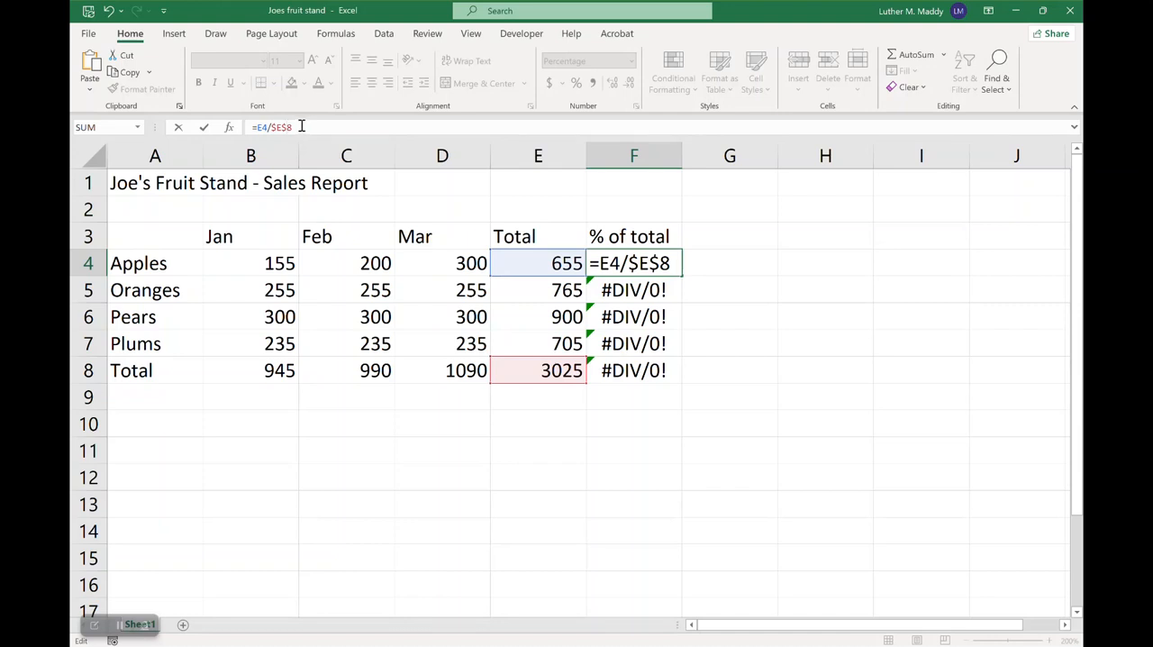
pyautogui.click(204, 127)
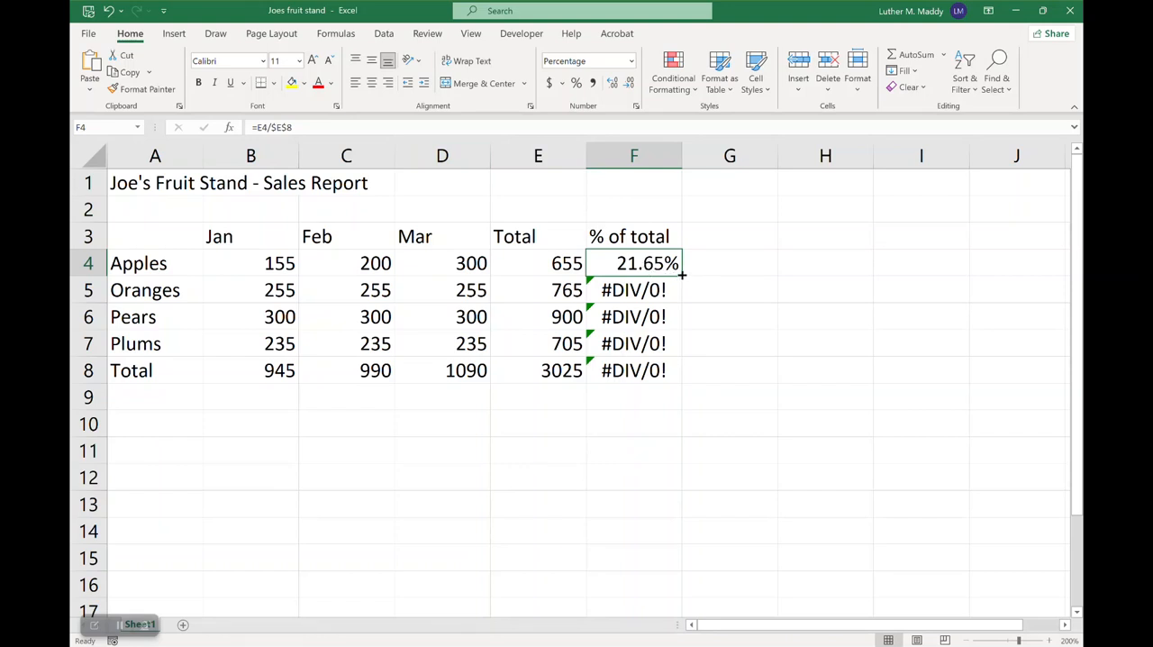
# Copy the F4 formula down through F8 and check the references in F5's copy
pyautogui.moveTo(681, 276); pyautogui.dragTo(677, 382)
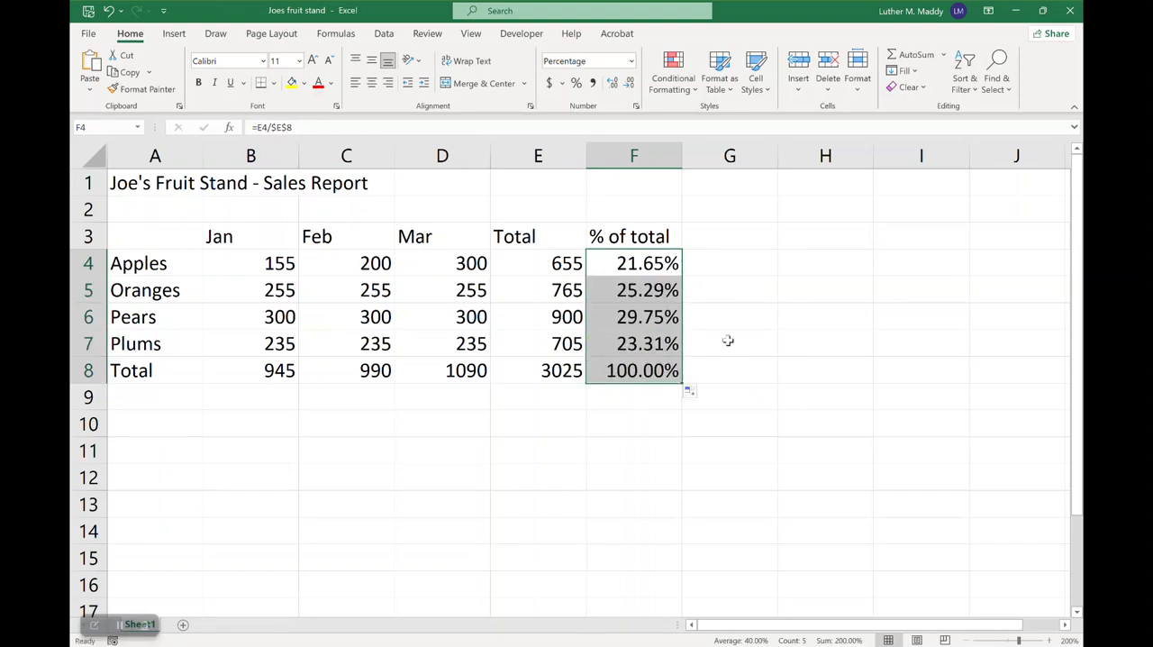
pyautogui.click(658, 290)
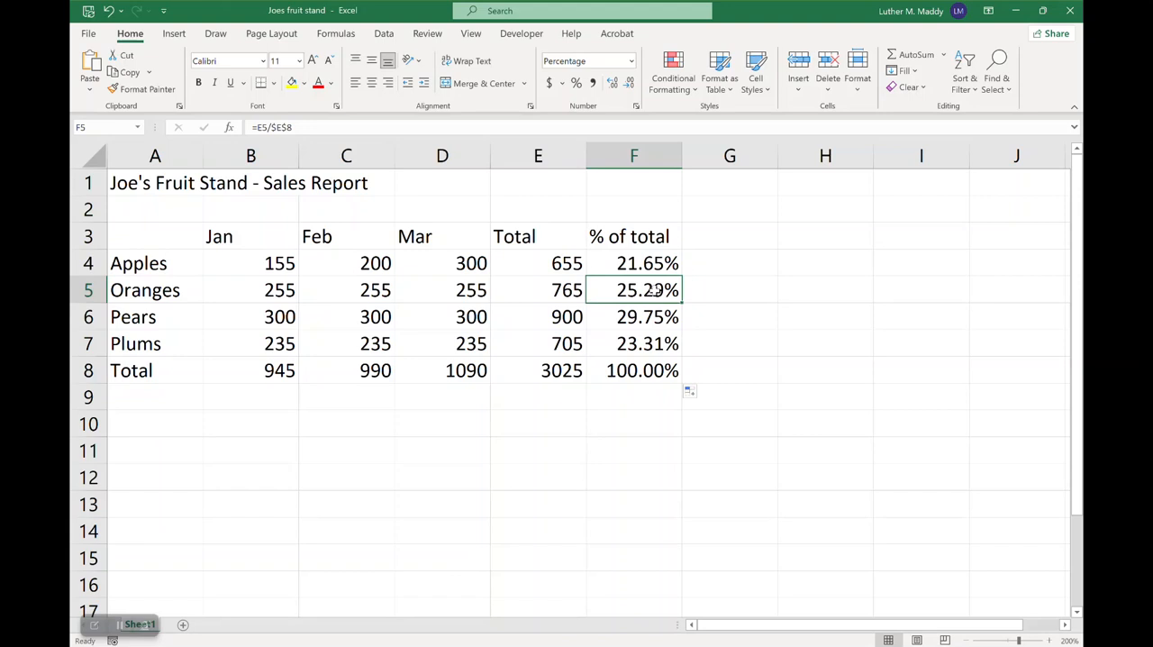
# Examine the cell references in the copied percentage formulas from F5 to F8, leaving each formula as it is
pyautogui.click(317, 129)
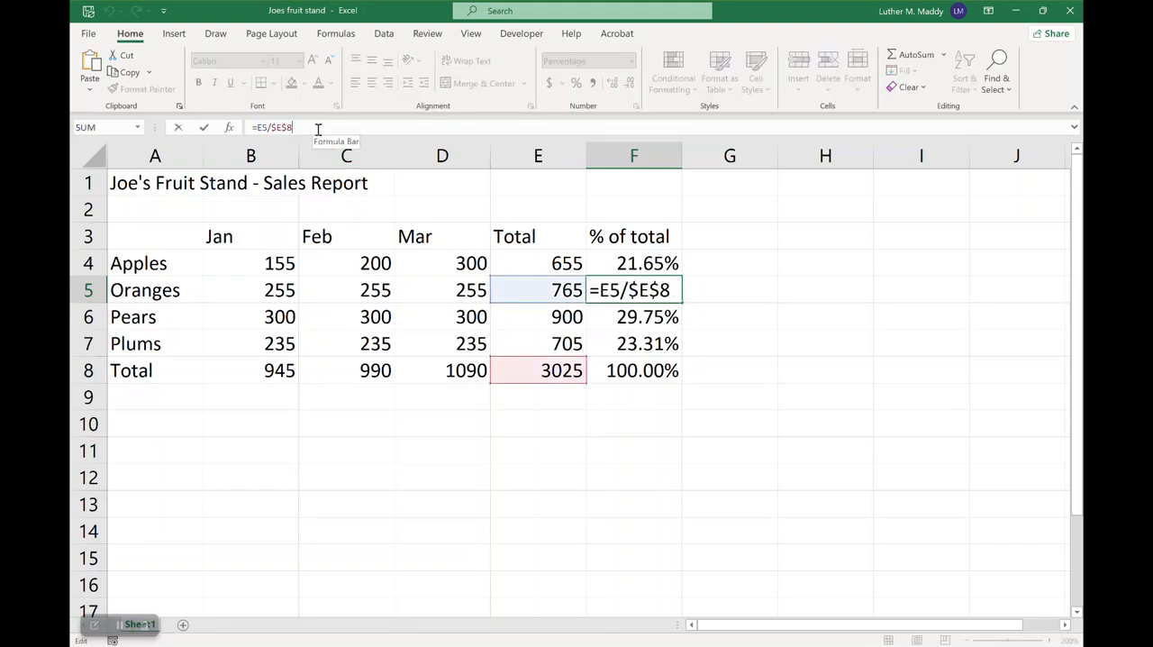
pyautogui.press('Escape')
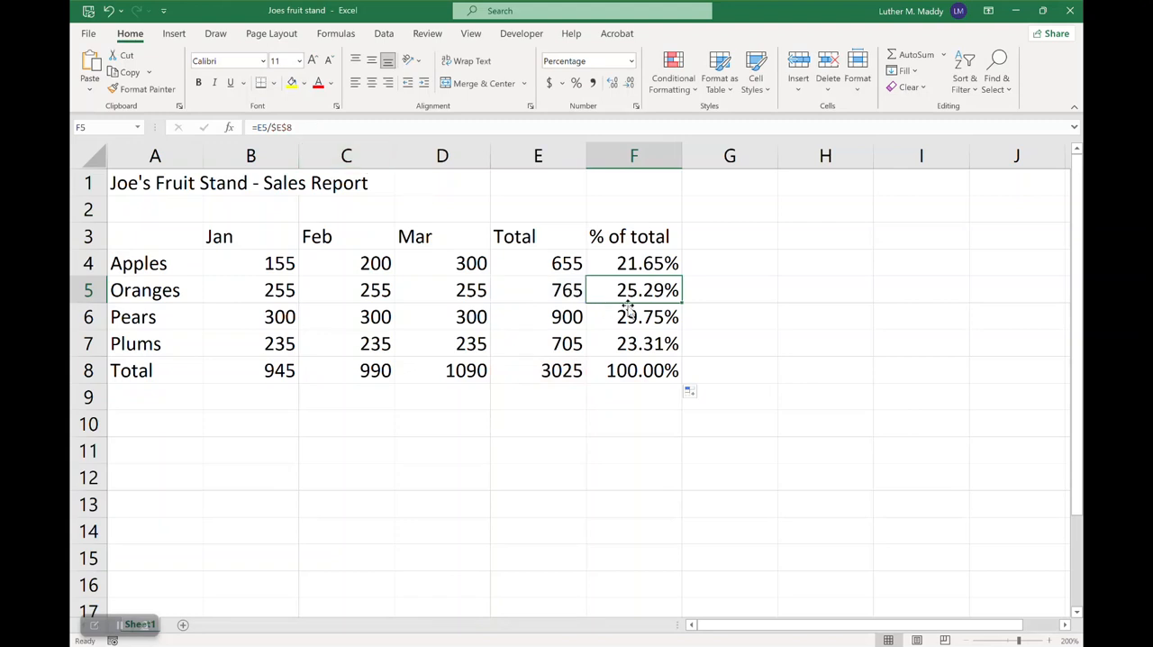
pyautogui.click(664, 318)
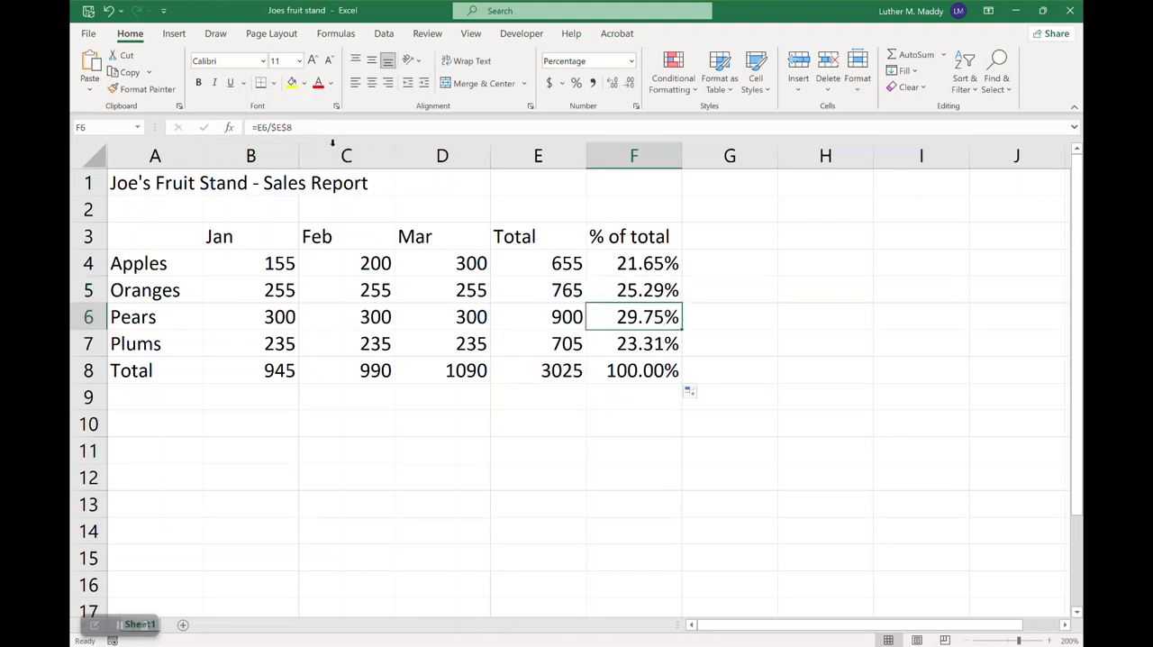
pyautogui.doubleClick(628, 317)
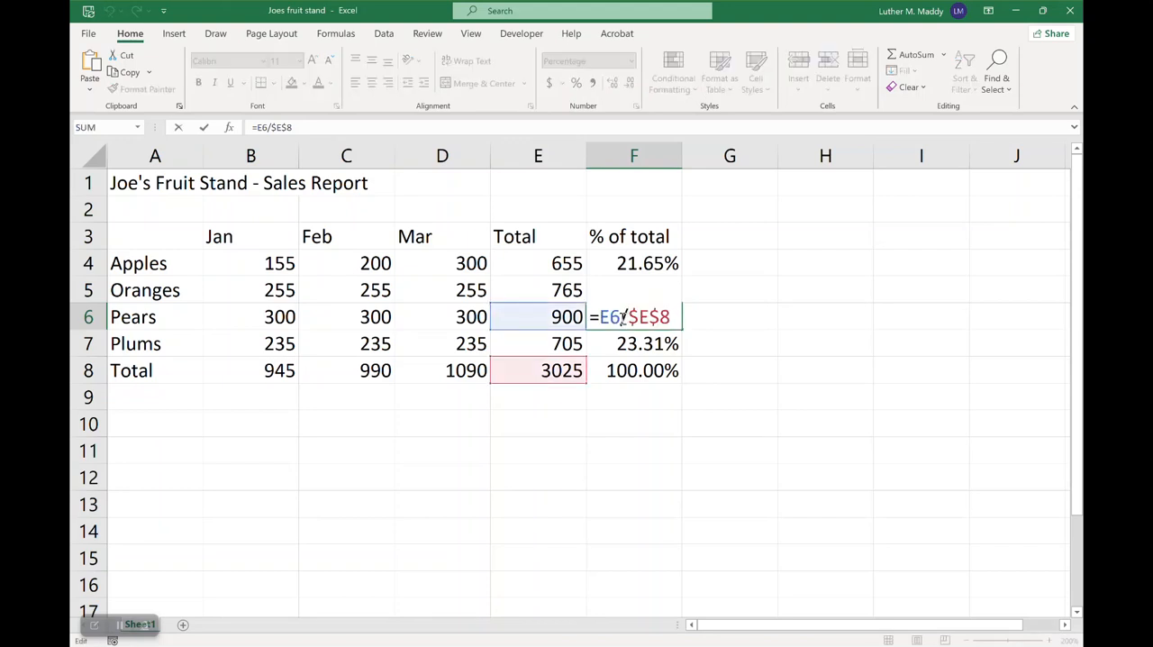
pyautogui.hotkey('ctrl', 'Return')
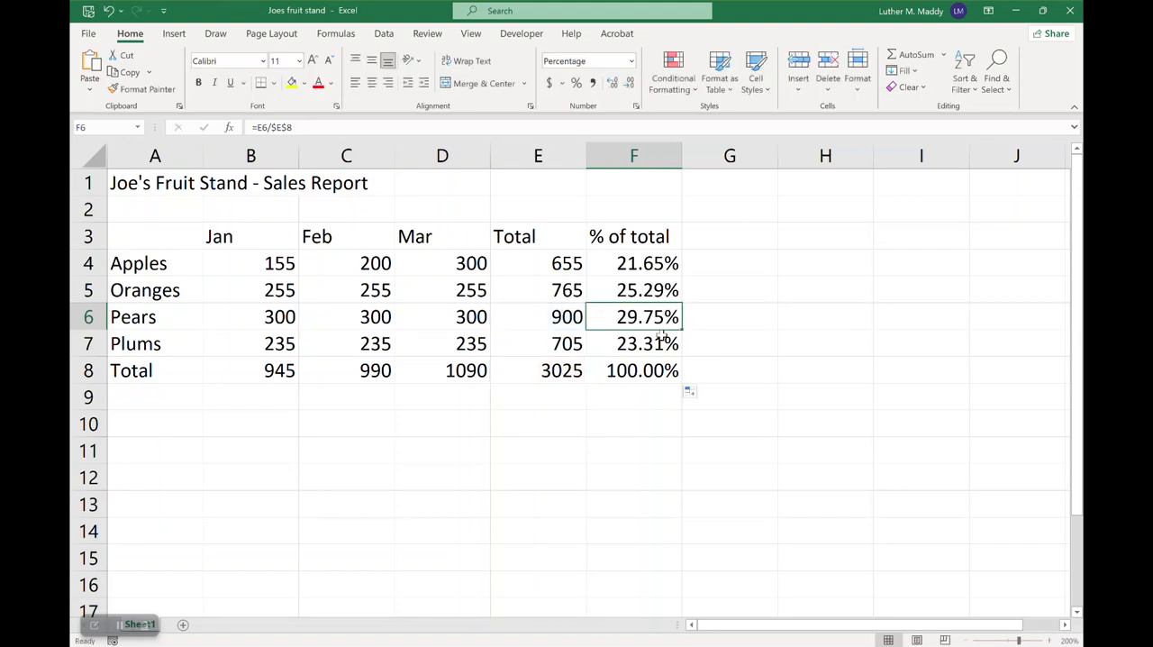
pyautogui.click(663, 340)
pyautogui.doubleClick(660, 343)
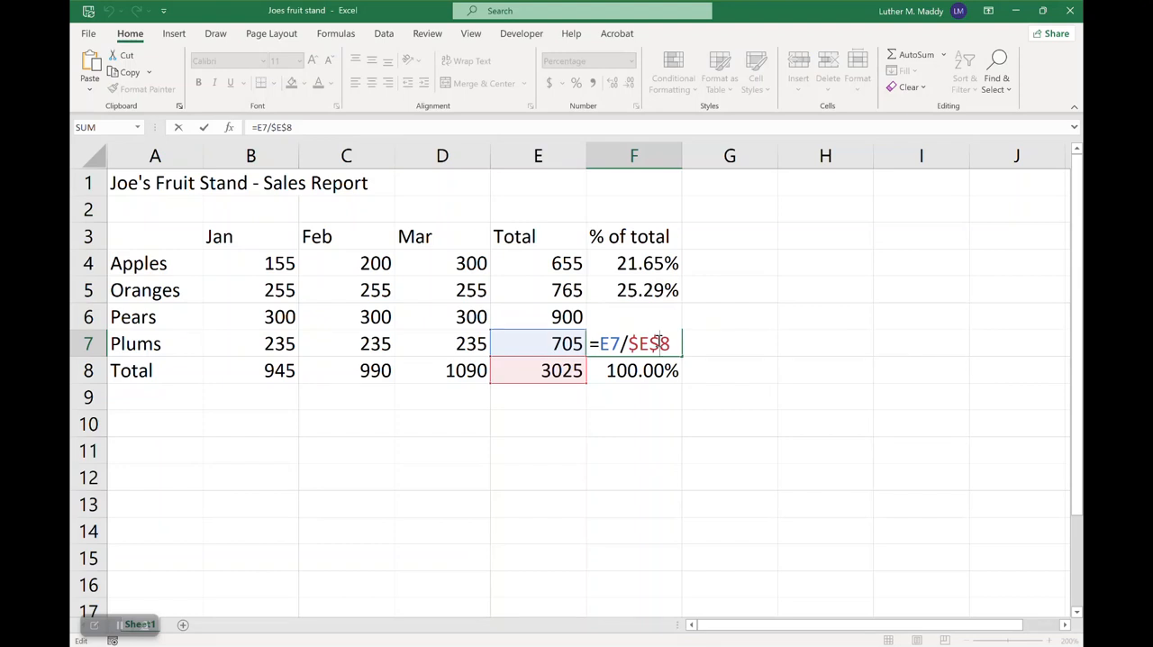
pyautogui.hotkey('ctrl', 'Return')
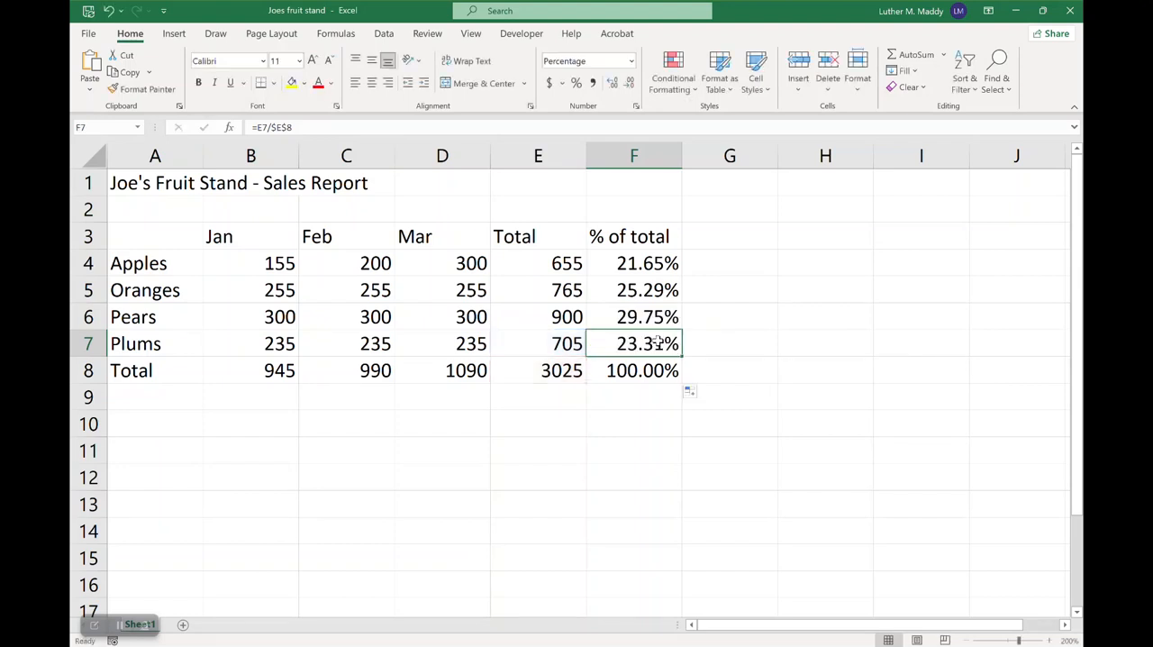
pyautogui.doubleClick(652, 371)
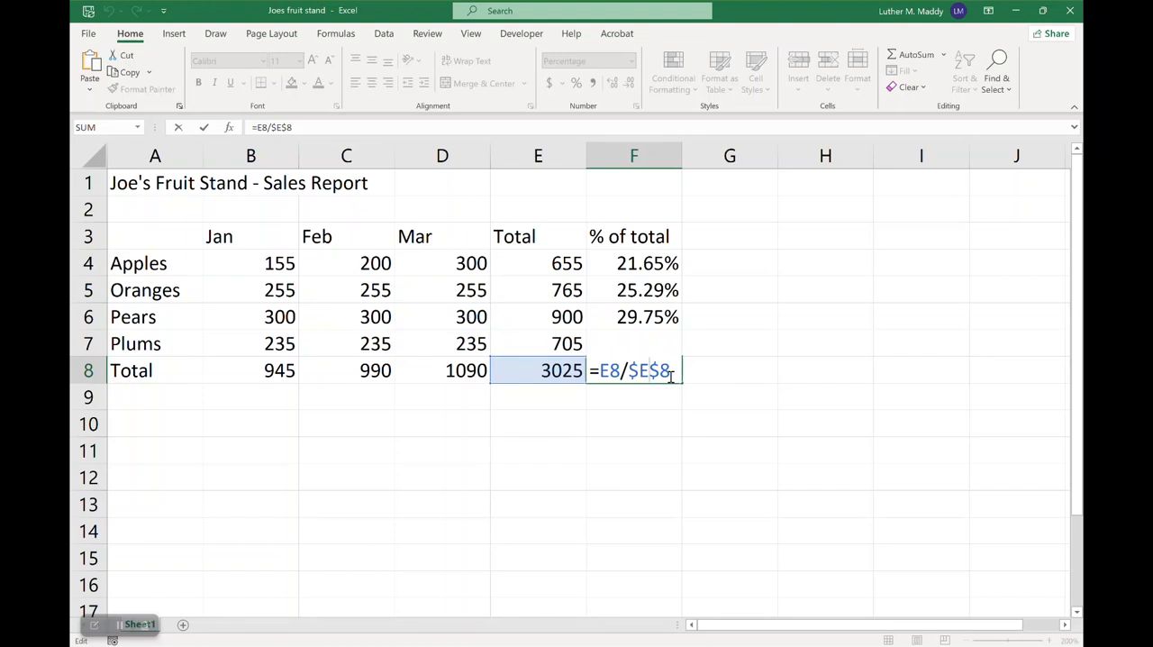
pyautogui.hotkey('ctrl', 'Return')
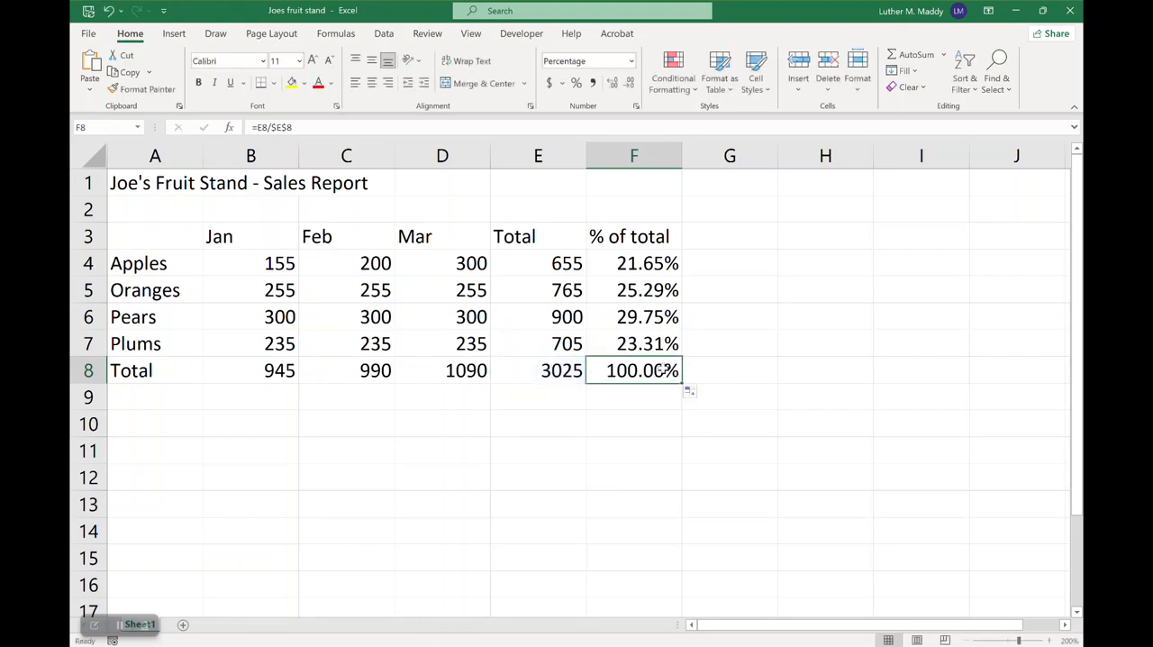
# Review the grand total in E8 against the individual fruit totals in E4:E7
pyautogui.click(550, 366)
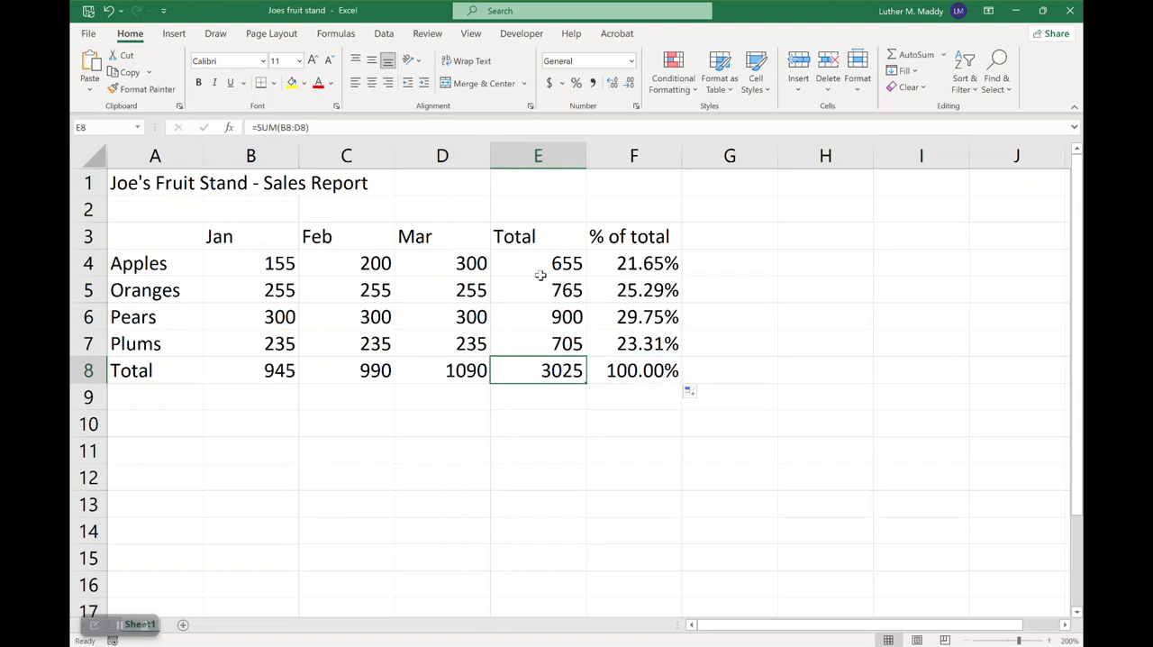
pyautogui.moveTo(545, 261); pyautogui.dragTo(559, 343)
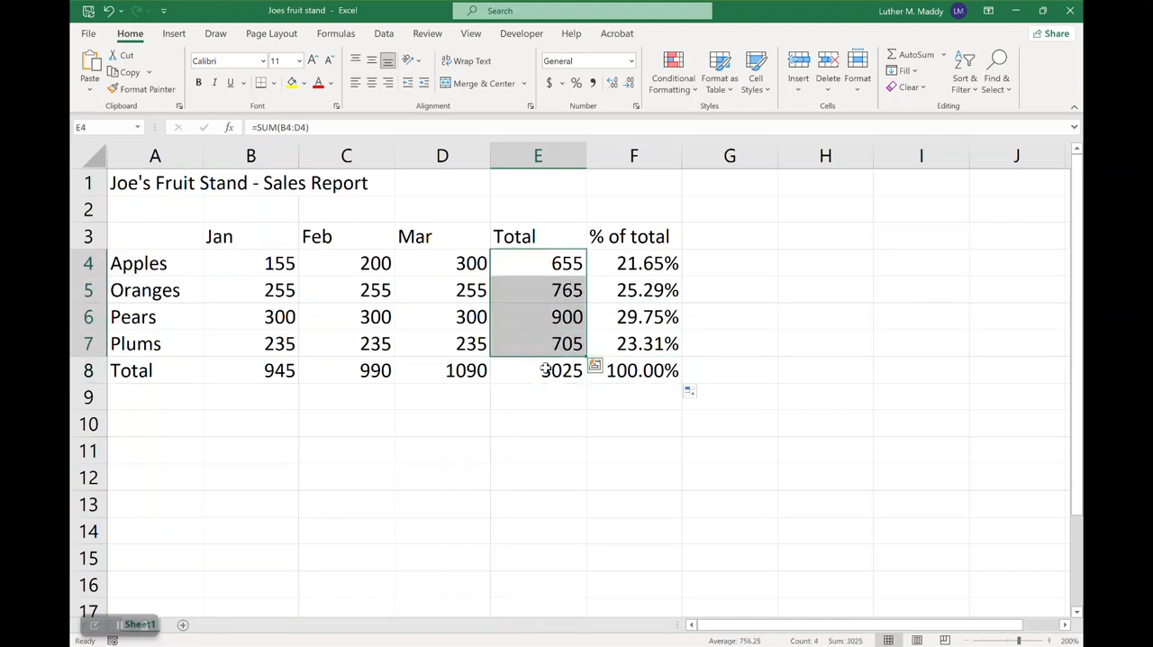
pyautogui.click(543, 365)
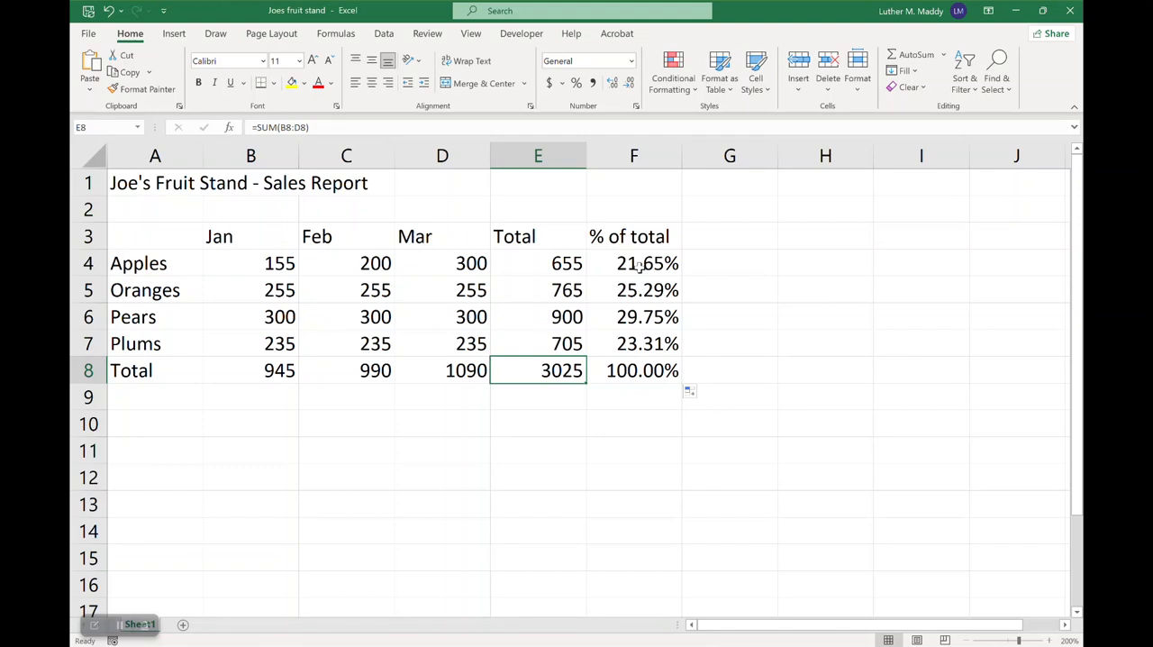